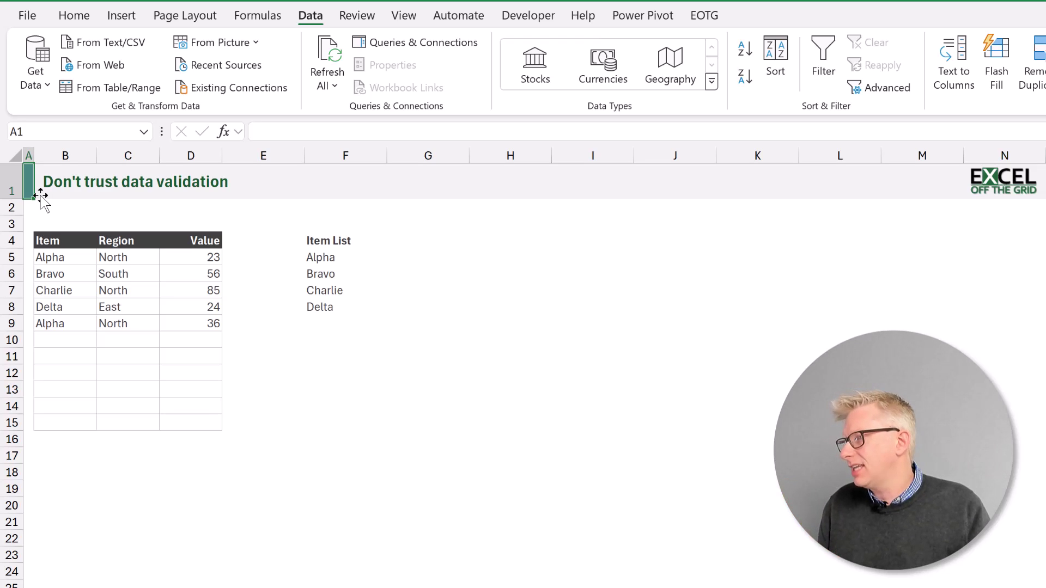
Select the Item cells B5:B15 and bring up the Data Validation settings.
left_click_drag(63, 257, 212, 420)
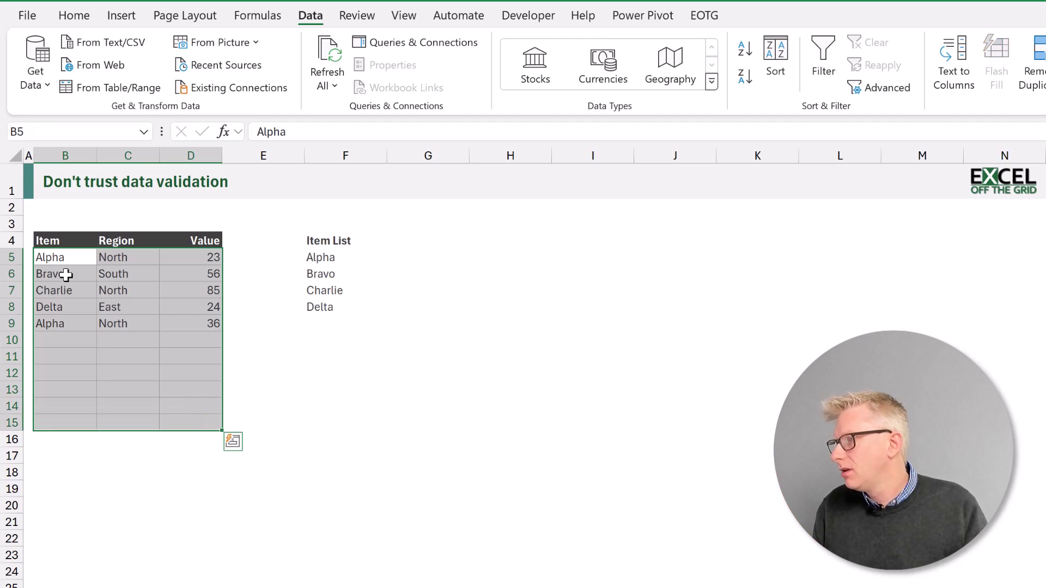
left_click(62, 257)
left_click_drag(62, 257, 70, 428)
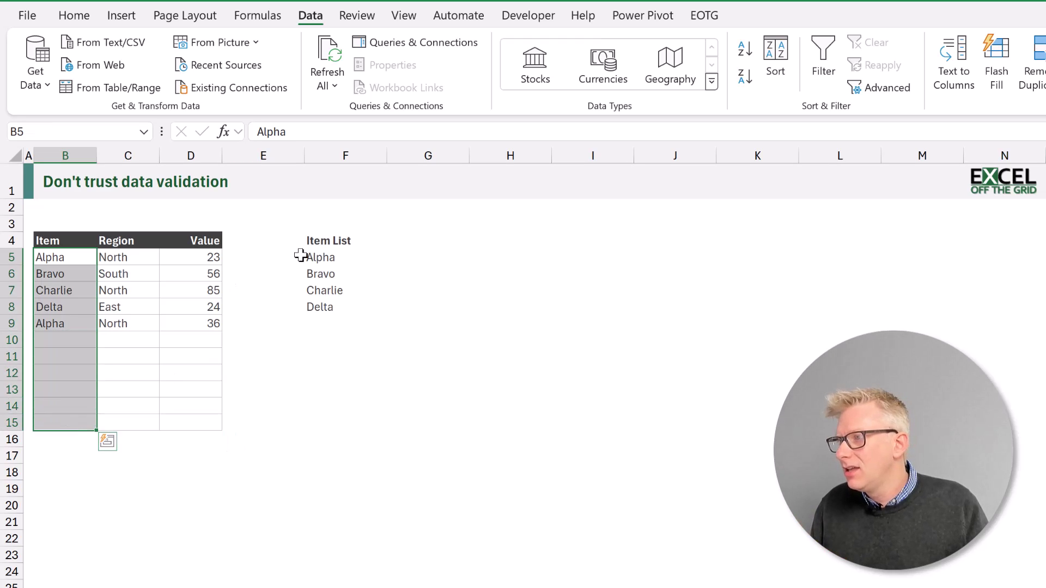
left_click(329, 256, "ctrl")
left_click_drag(328, 256, 335, 307)
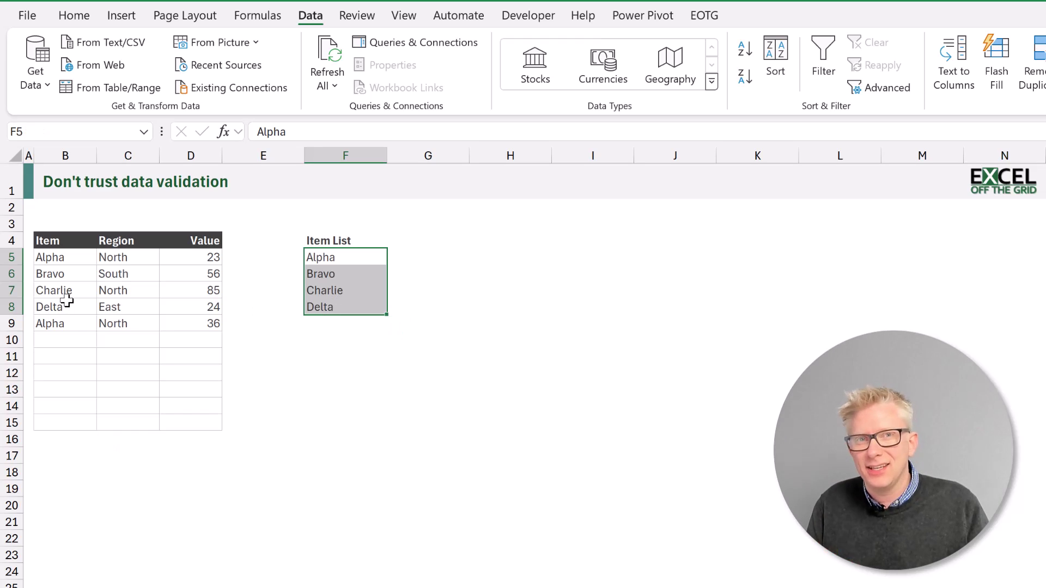
left_click_drag(58, 260, 66, 422)
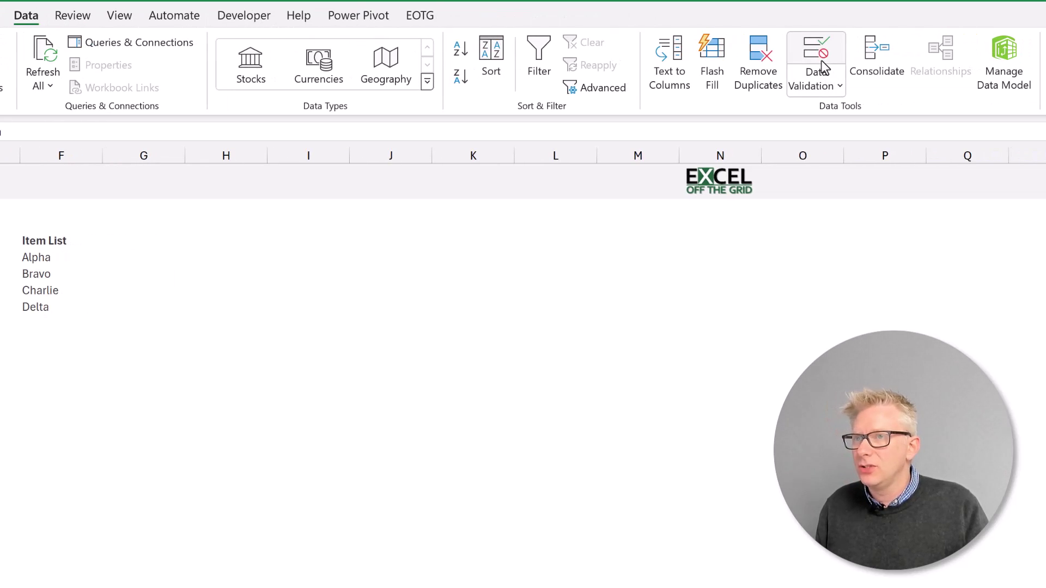
left_click(822, 60)
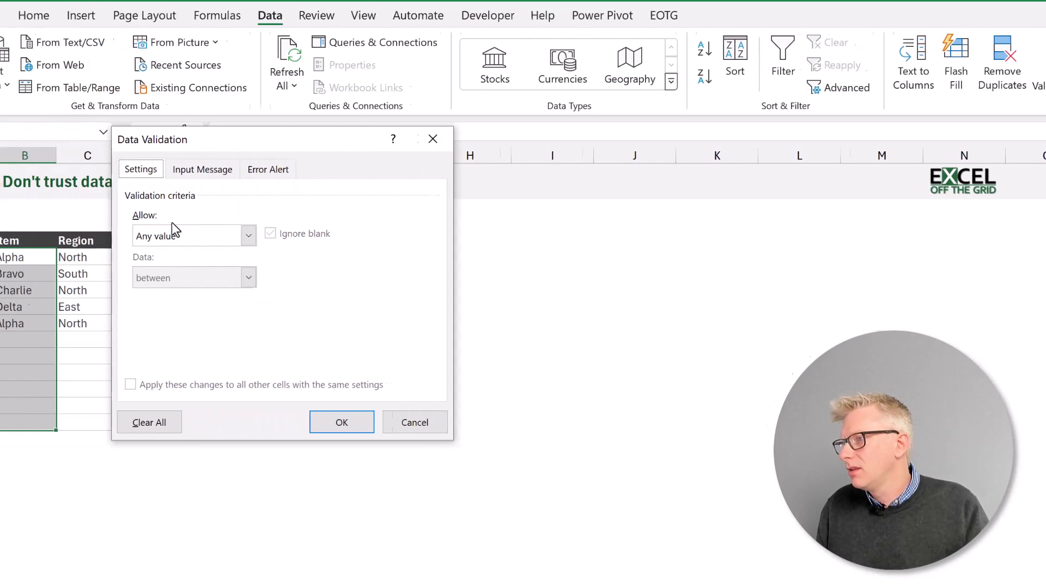
Restrict B5:B15 to a List validation with source =$F$5:$F$8, giving an in-cell dropdown.
left_click(249, 235)
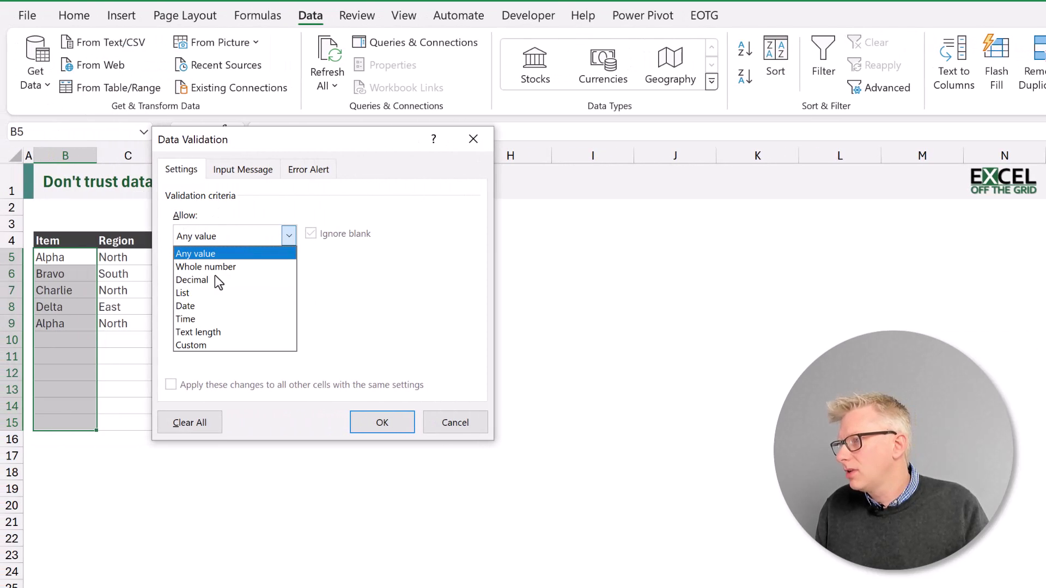
left_click(211, 292)
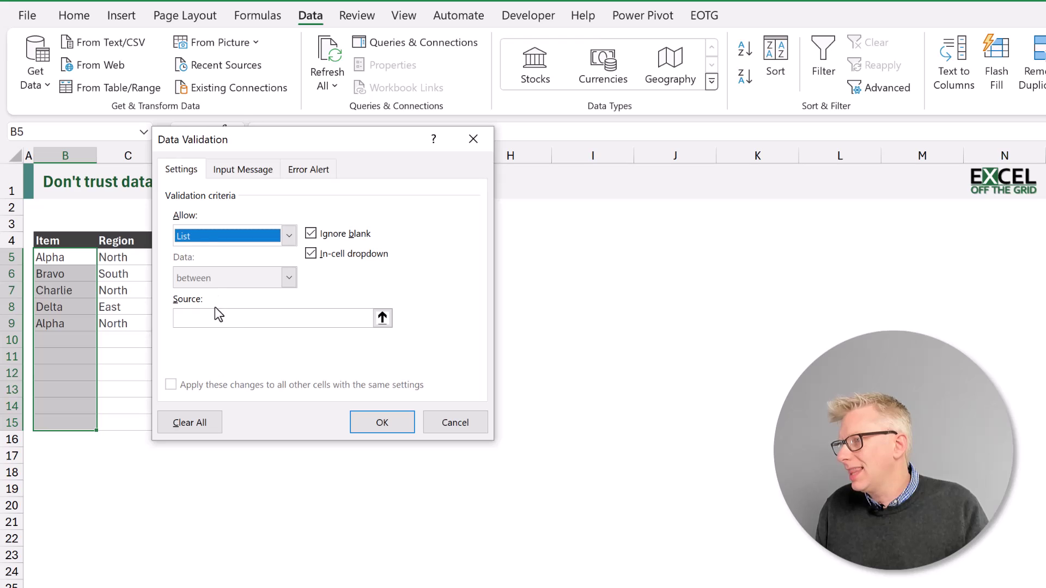
left_click(382, 318)
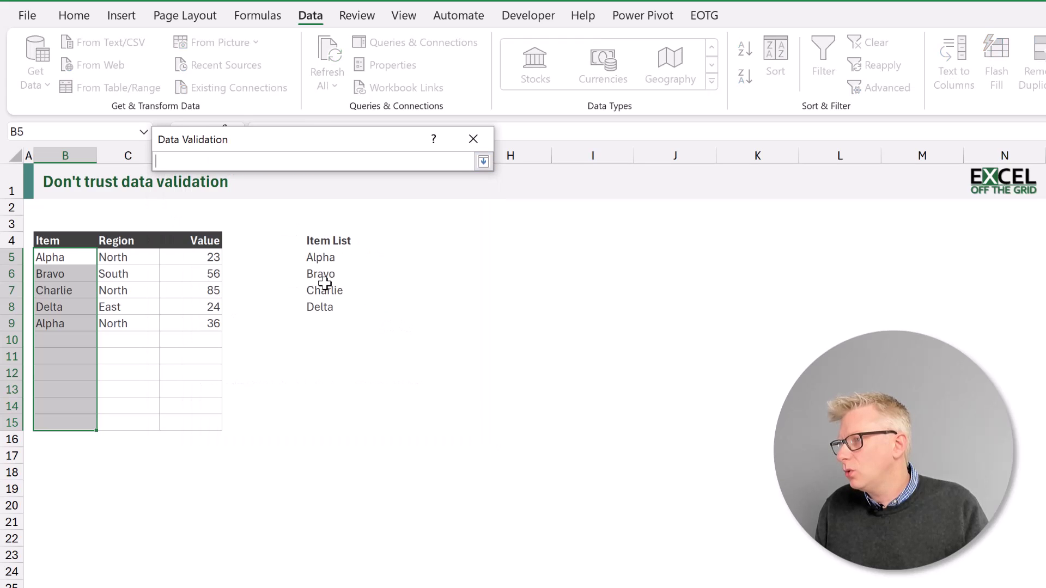
left_click_drag(322, 258, 330, 309)
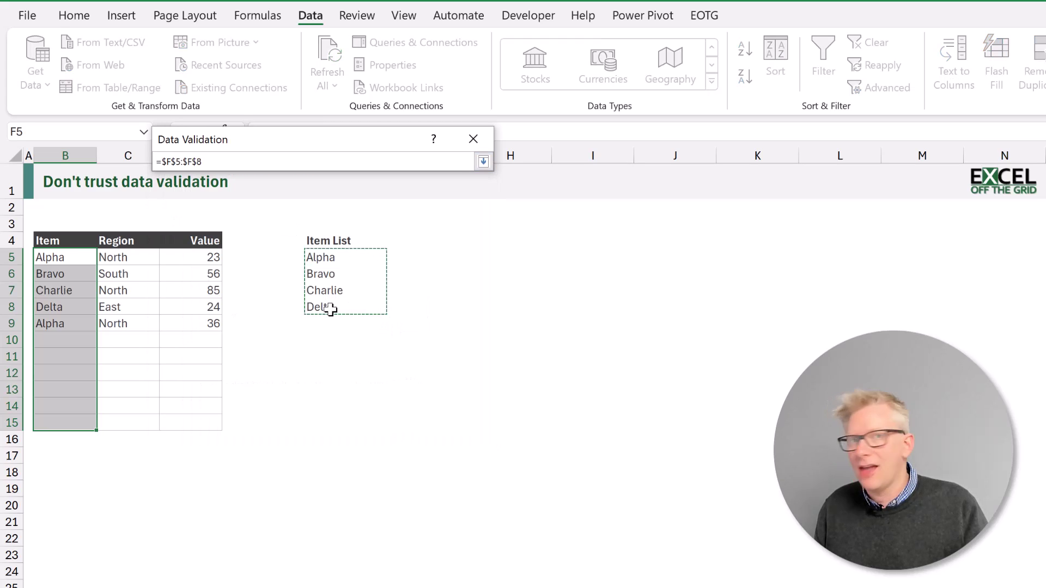
left_click(483, 162)
left_click(484, 162)
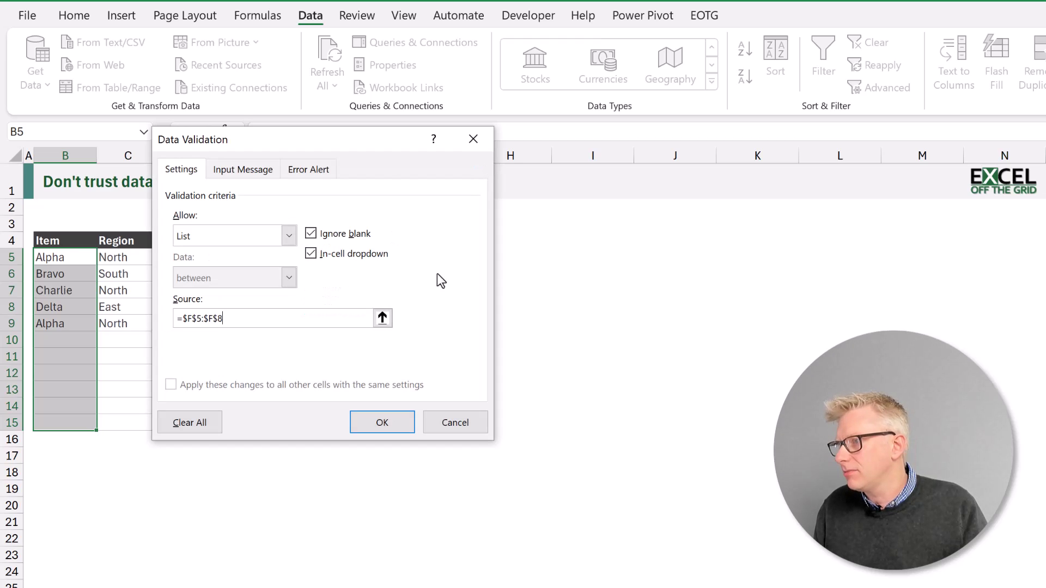
left_click(382, 423)
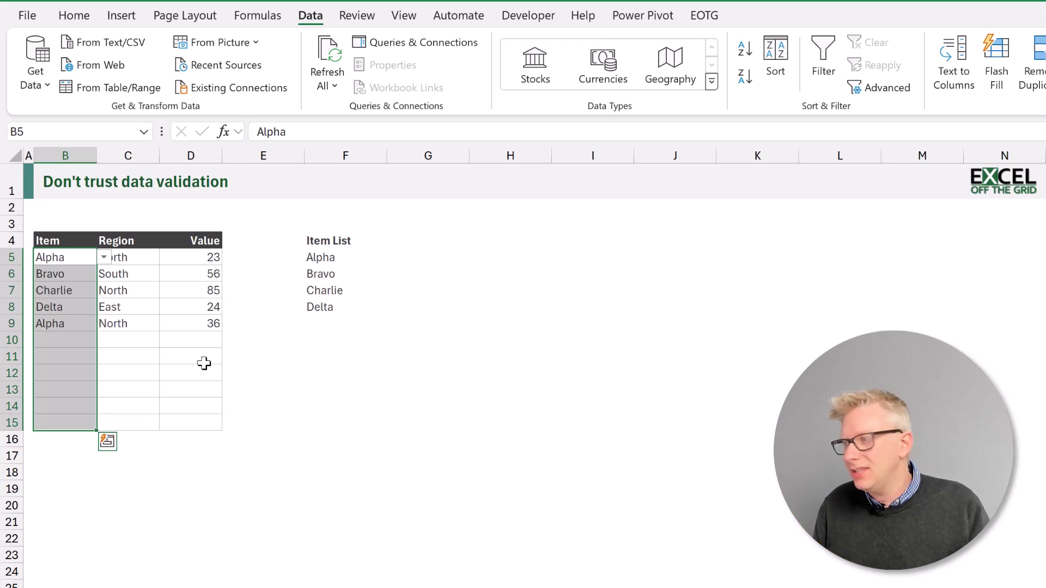
left_click(68, 258)
Unlock the table cells B5:D15 via Format Cells protection settings.
left_click_drag(141, 285, 194, 418)
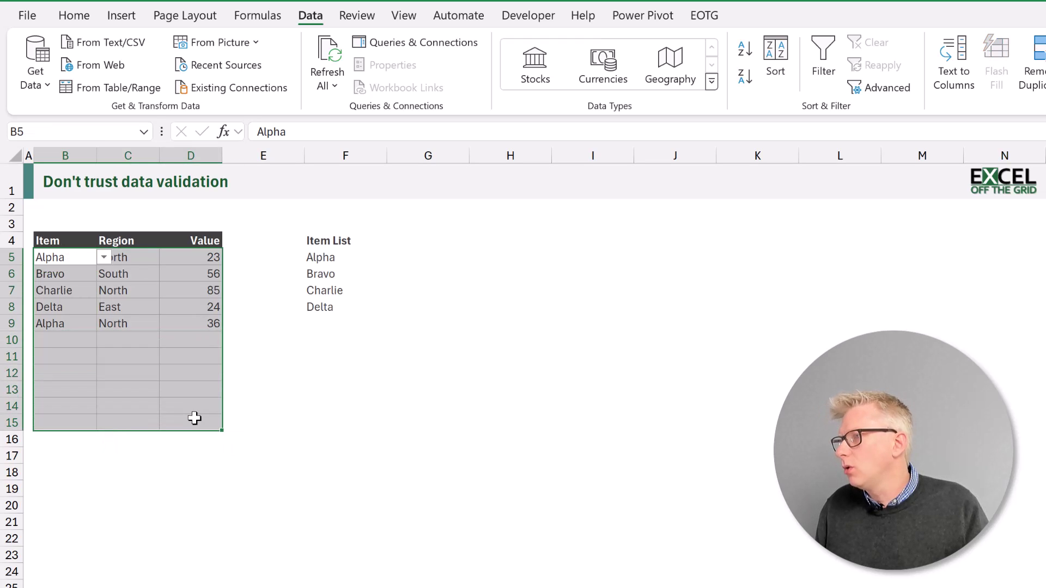
key("ctrl+1")
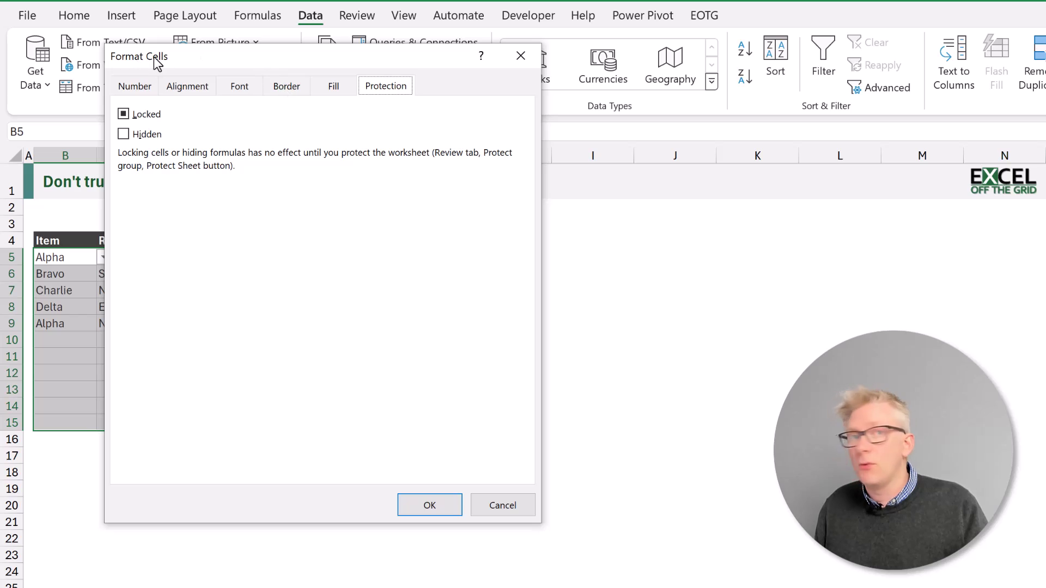
left_click(122, 115)
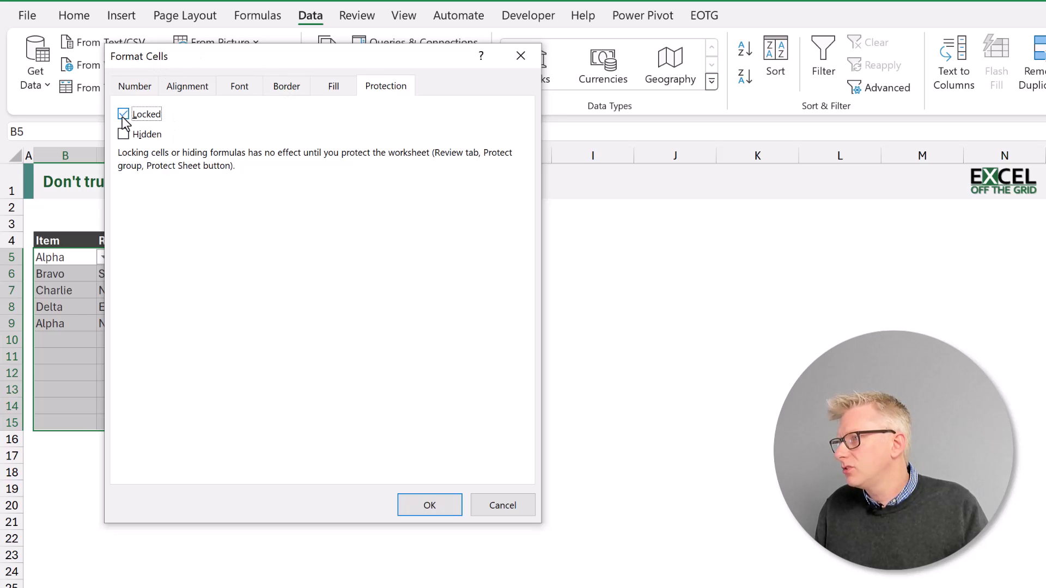
left_click(437, 505)
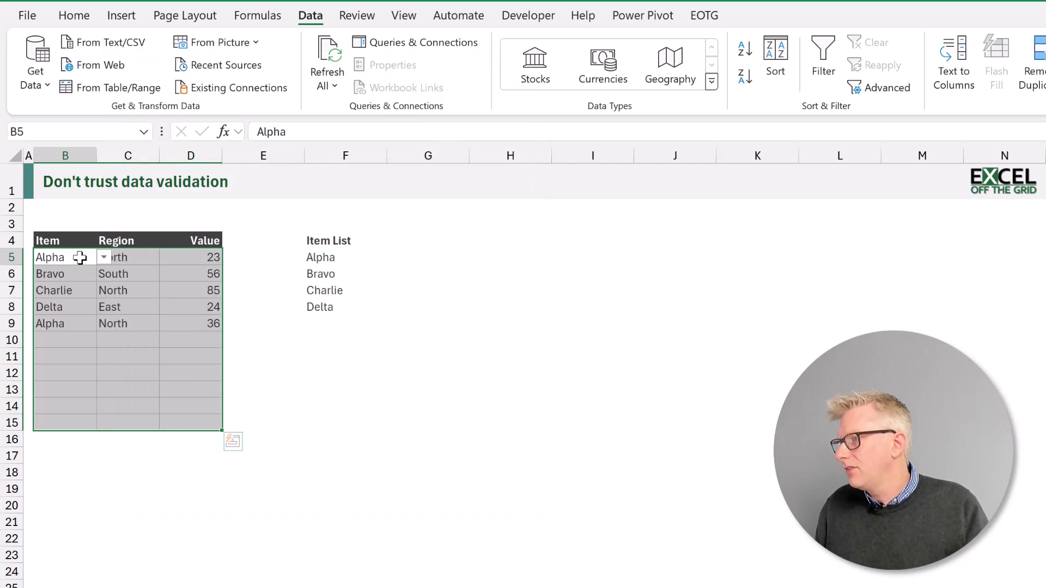
Protect the worksheet without a password and confirm C5 and D7 remain selectable.
left_click(82, 260)
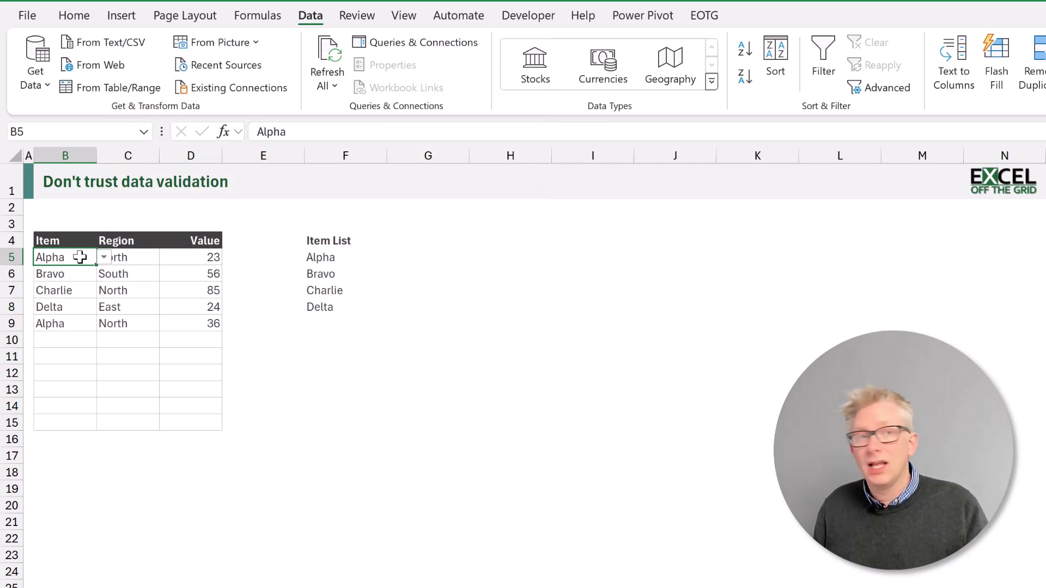
left_click(356, 16)
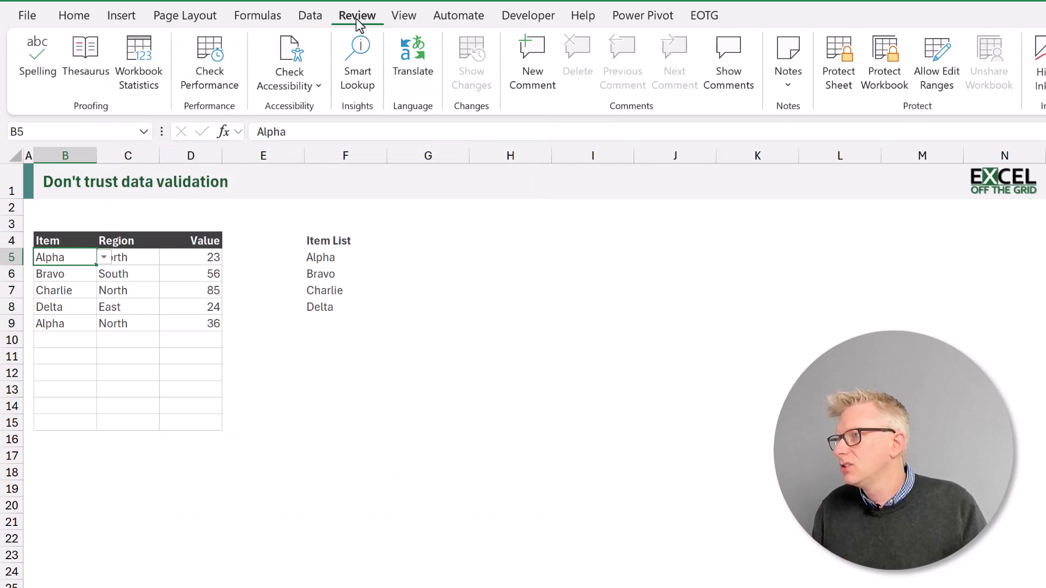
left_click(839, 60)
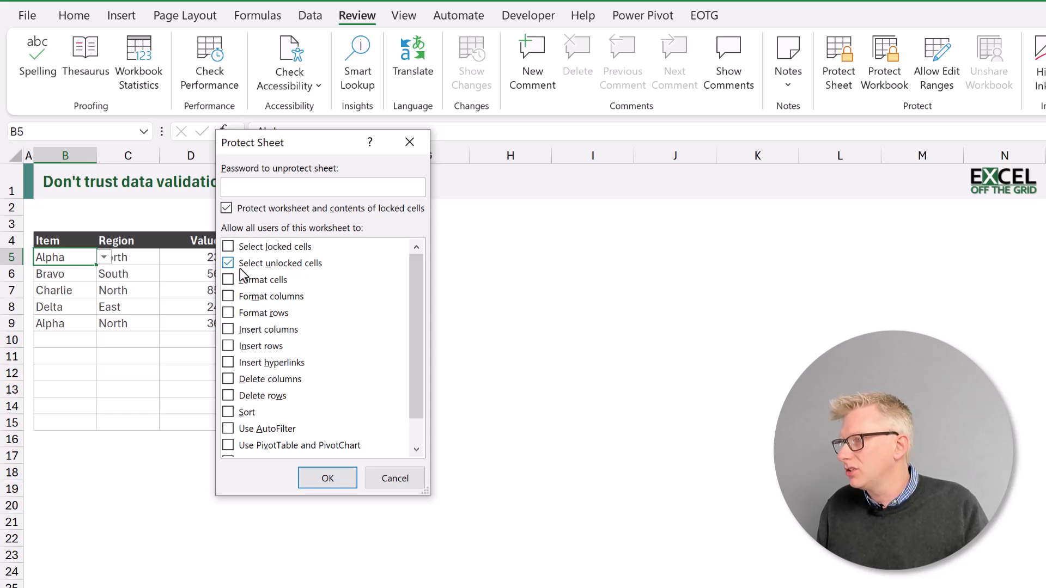
left_click(328, 479)
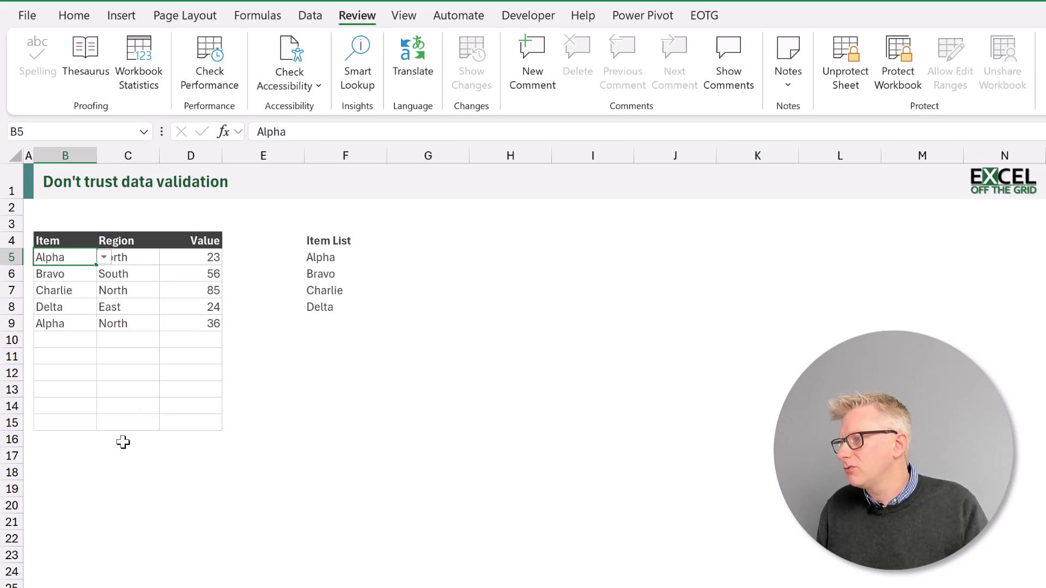
left_click(136, 257)
left_click(187, 289)
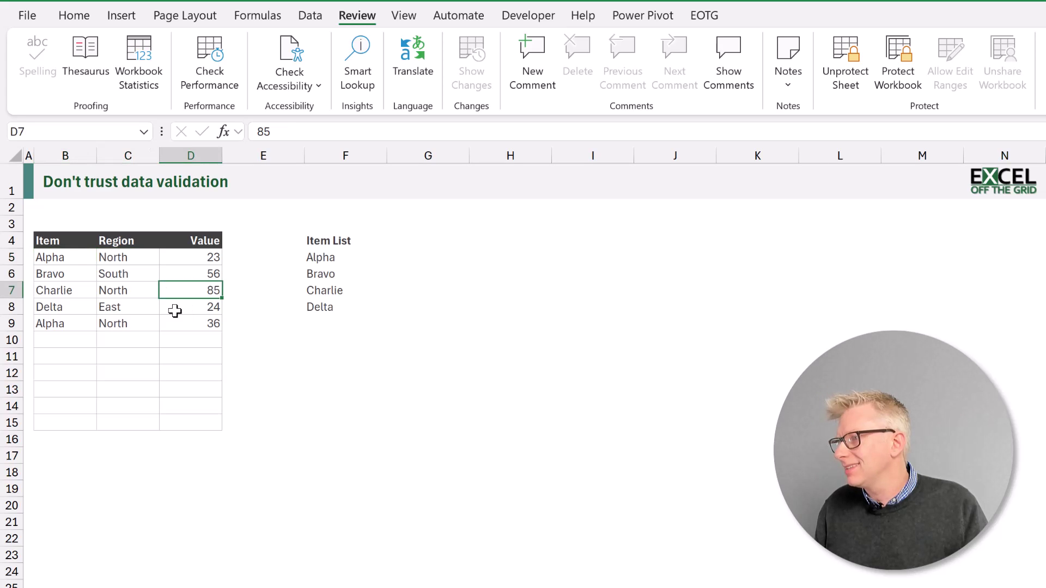
Choose Bravo for B10 from its dropdown, then overwrite it by entering Alpha.
left_click(175, 309)
left_click(66, 258)
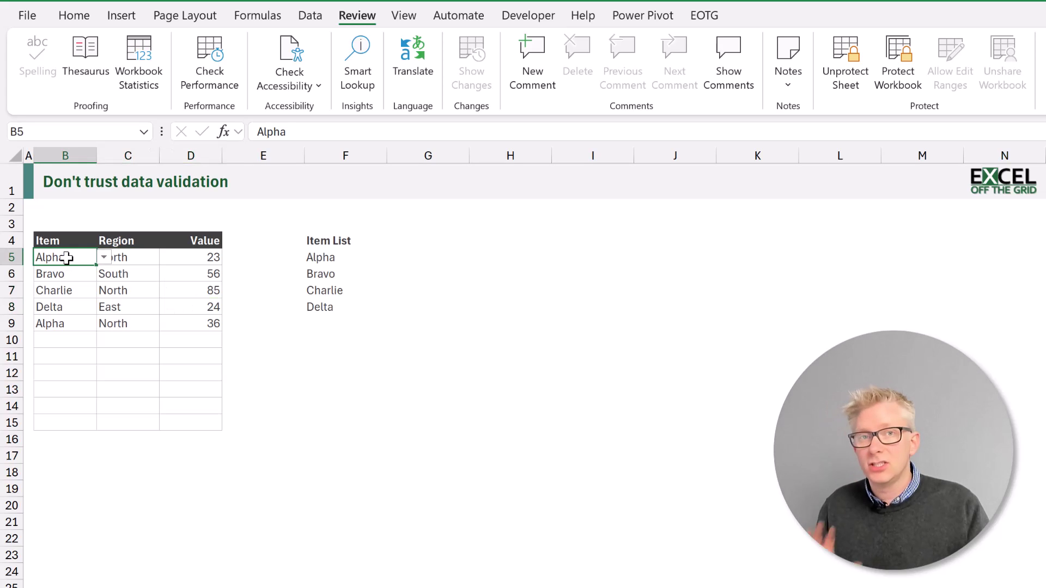
left_click(81, 341)
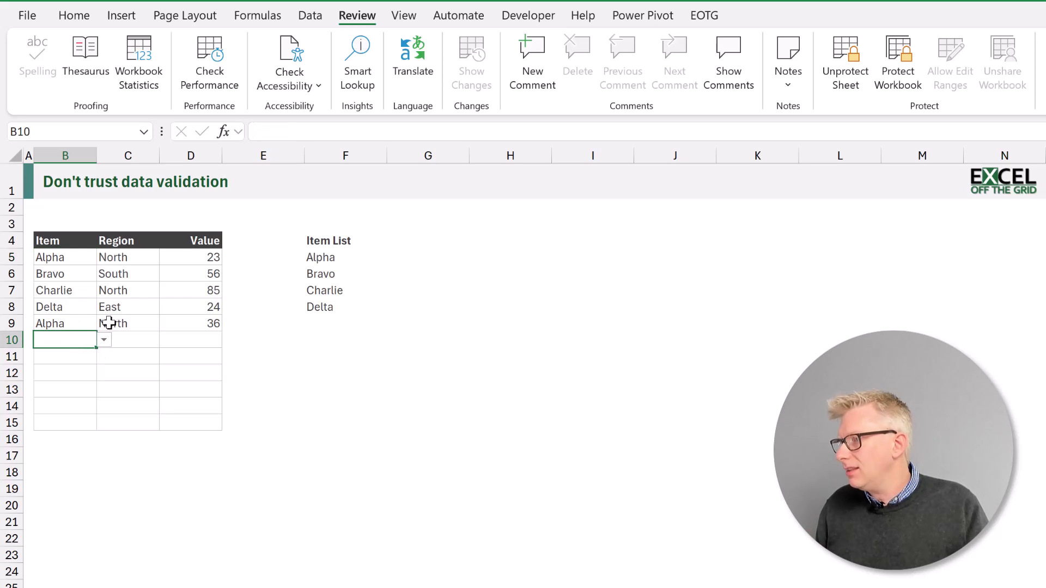
left_click(104, 341)
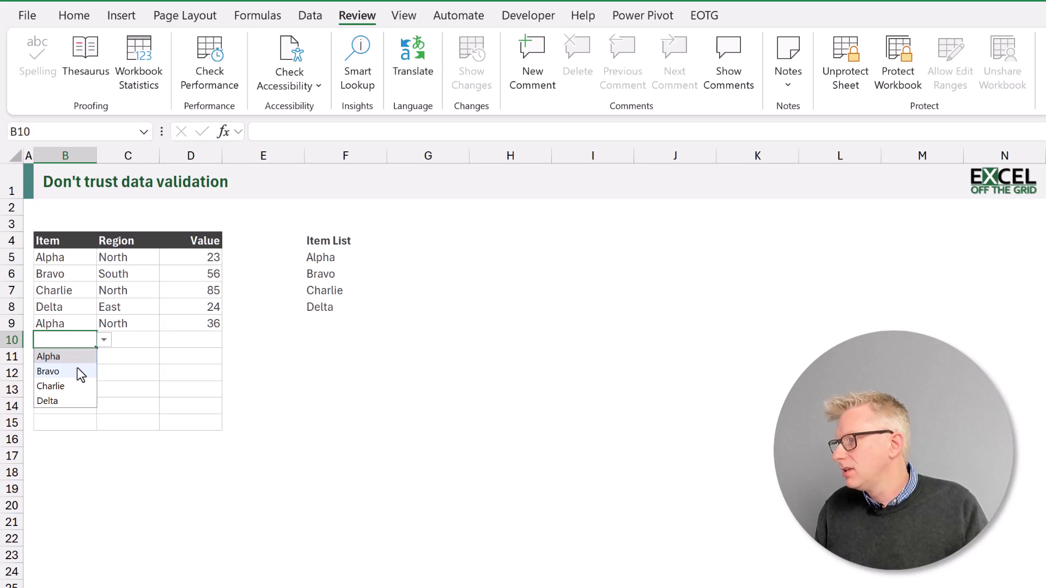
left_click(78, 370)
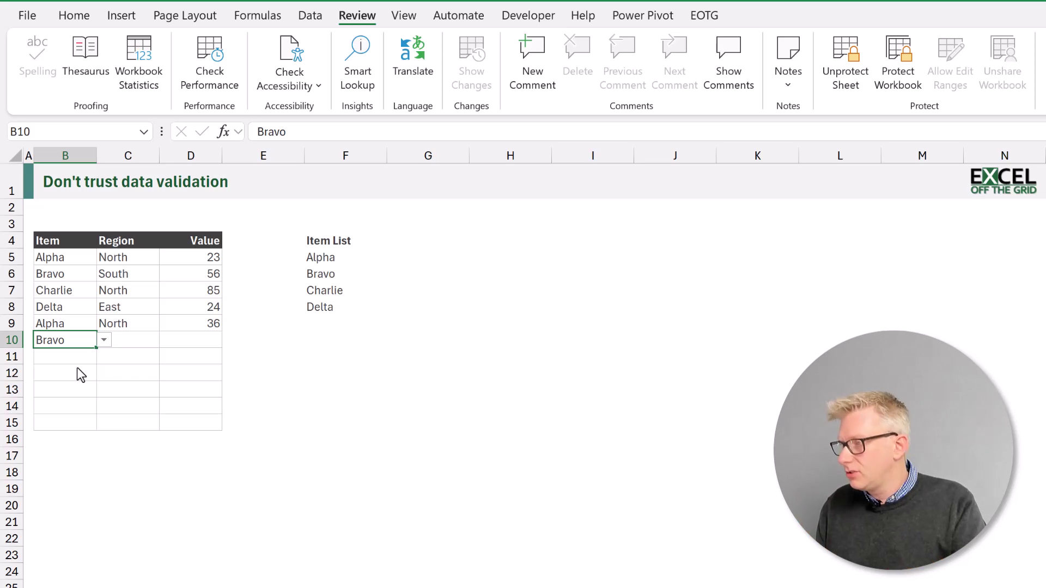
type("Alph")
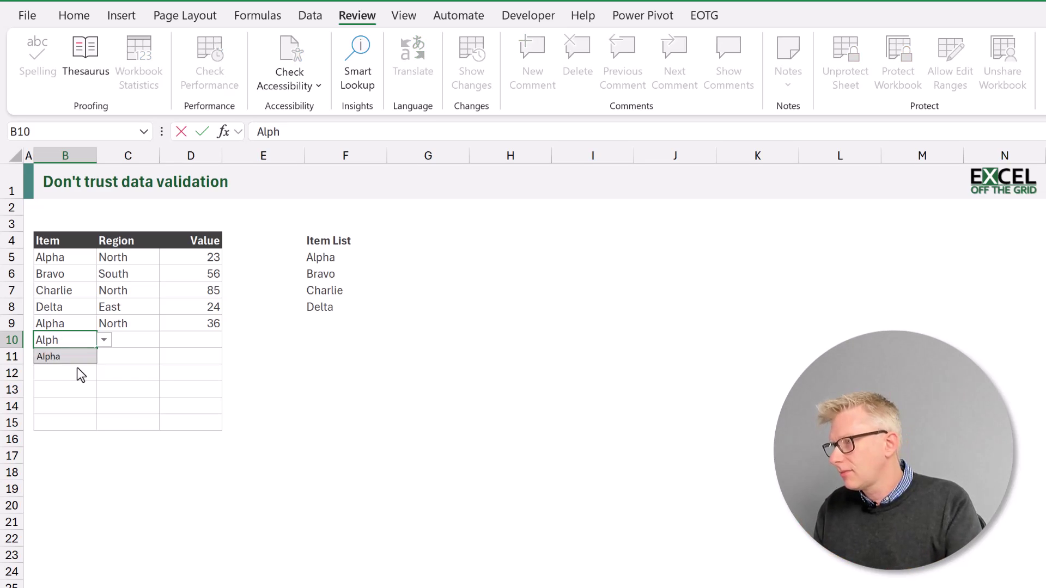
type("a")
key("Return")
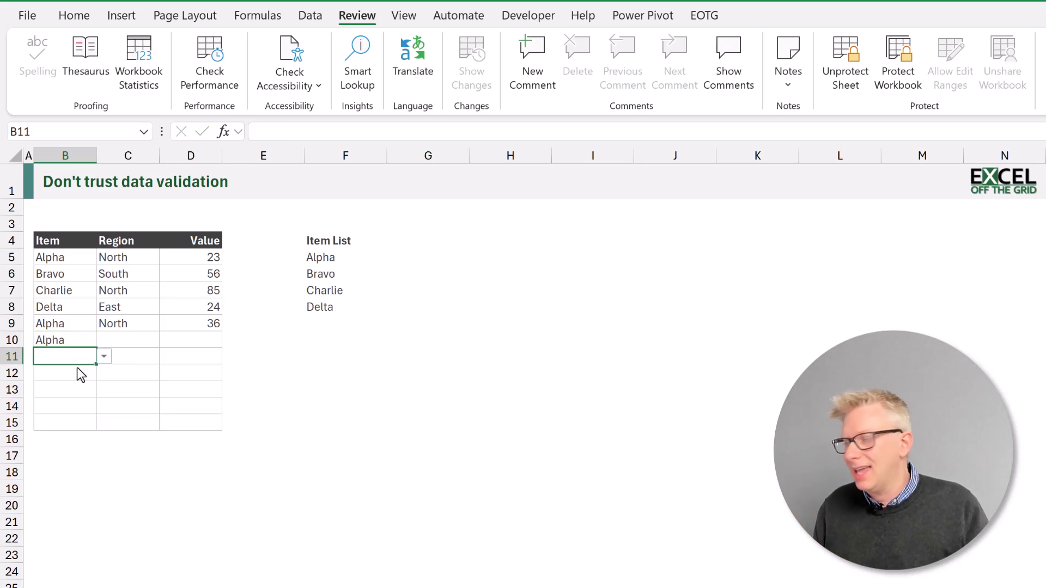
Enter North into B10 to trigger the data validation error.
left_click(70, 342)
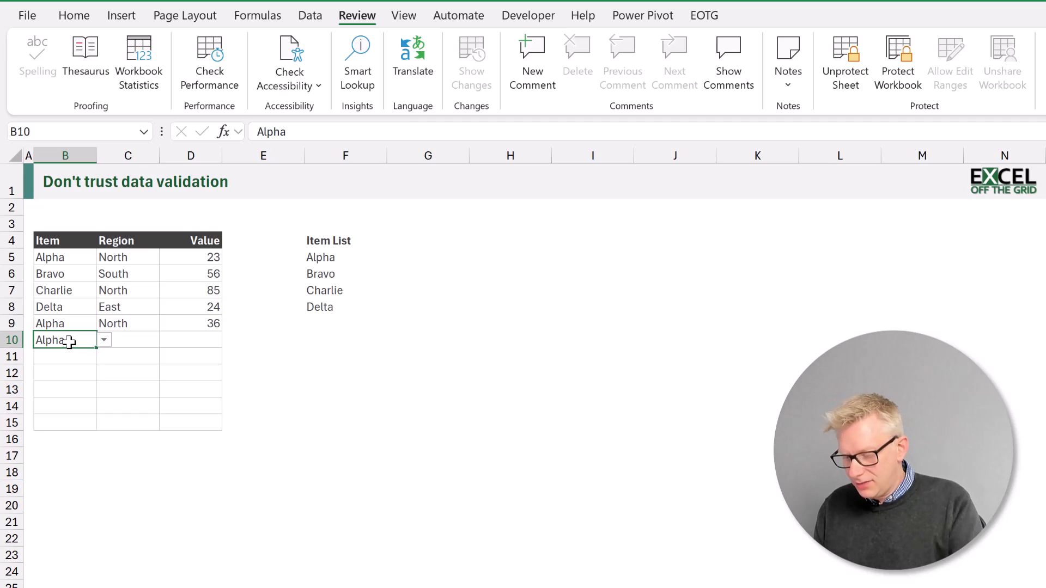
type("North")
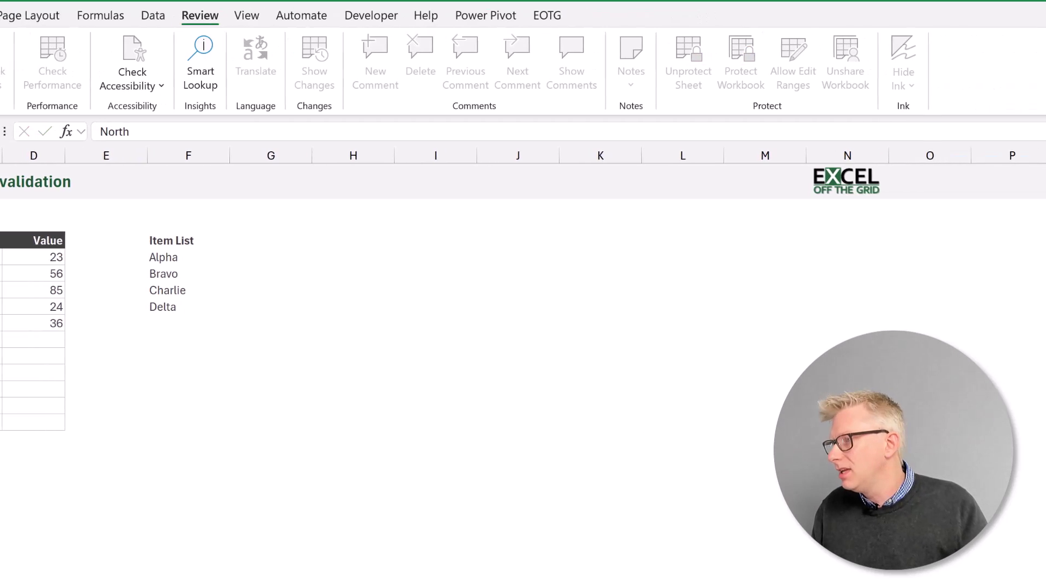
key("Return")
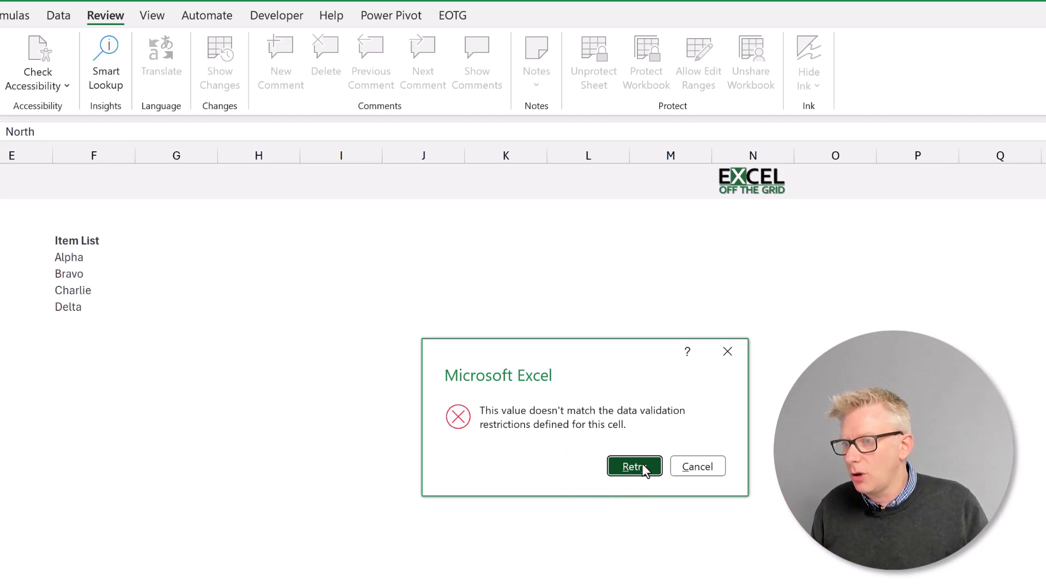
Cancel the rejected entry, clear B10, and paste North from C9 into it.
left_click(698, 467)
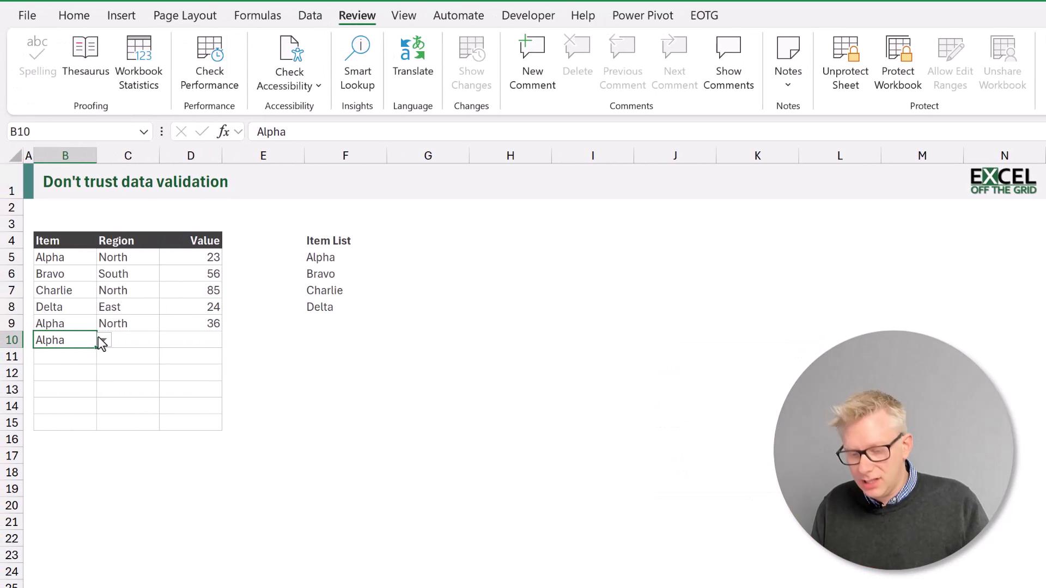
key("Delete")
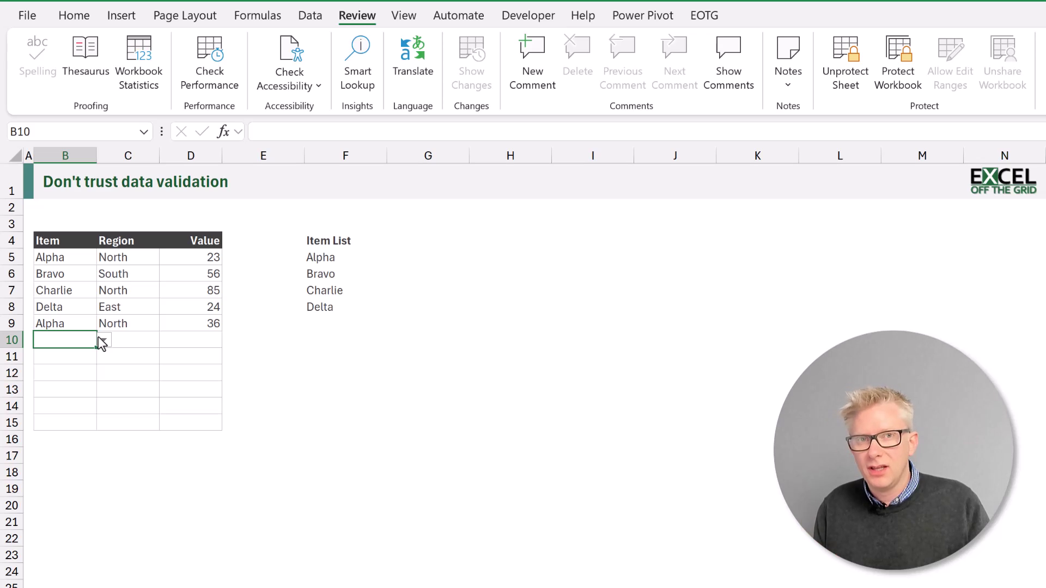
left_click(126, 322)
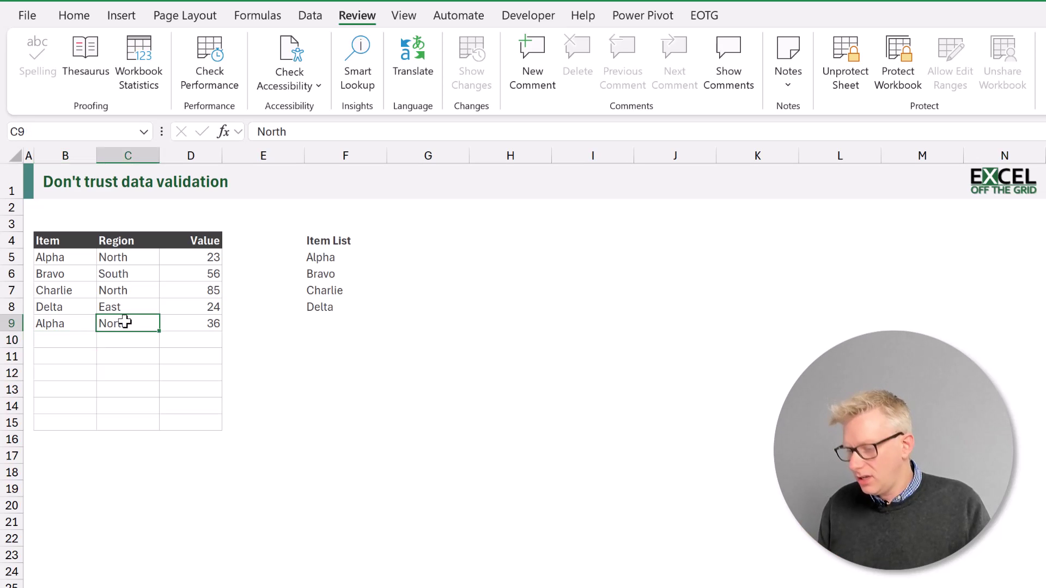
left_click(74, 343)
type("North")
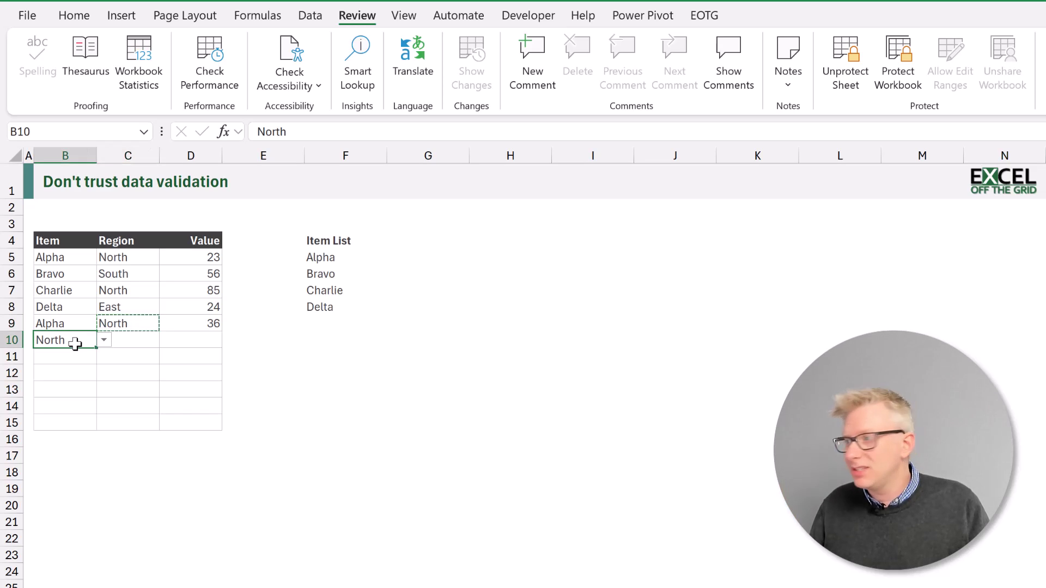
Set B10 back to Alpha from its allowed item dropdown.
left_click(105, 340)
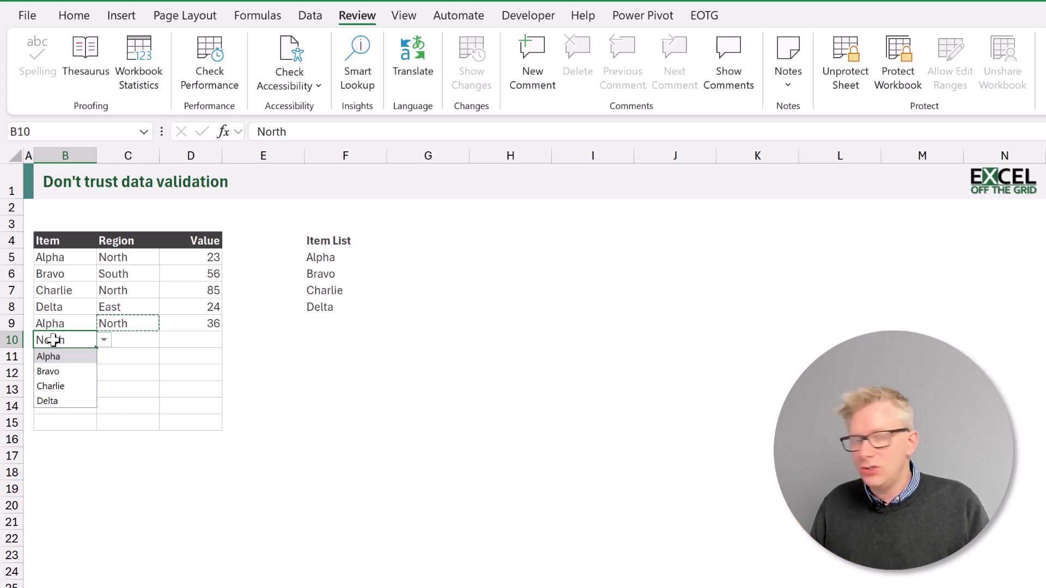
key("Return")
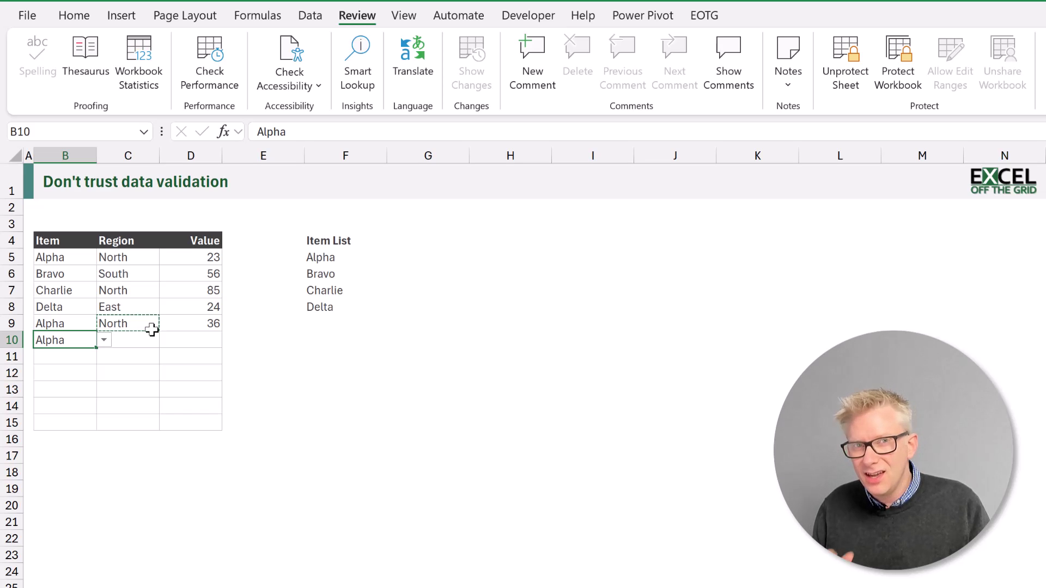
left_click(210, 325)
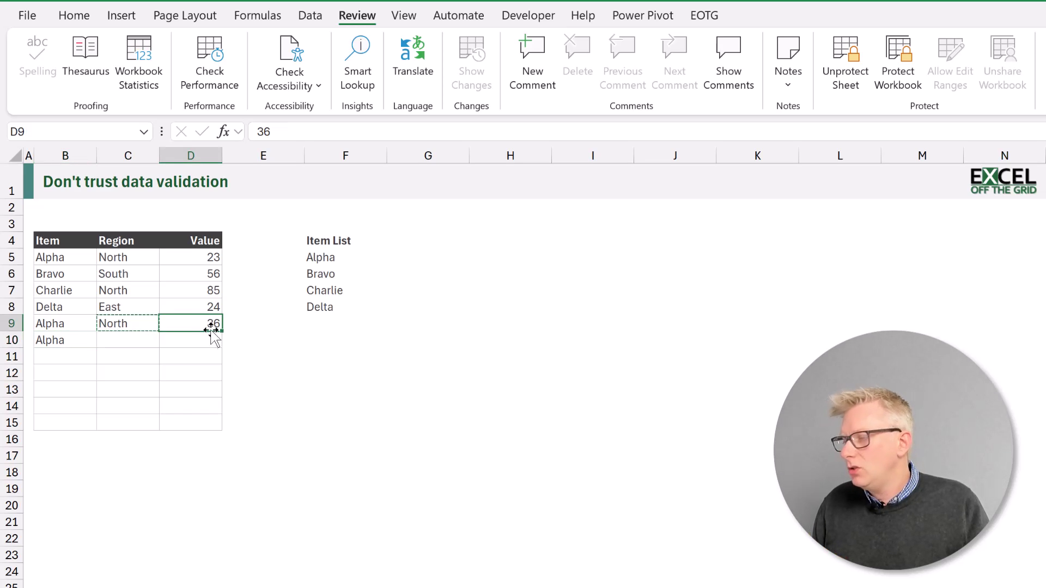
Move the value 36 from D9 into B10, confirming replacement of its contents.
left_click_drag(211, 332, 74, 346)
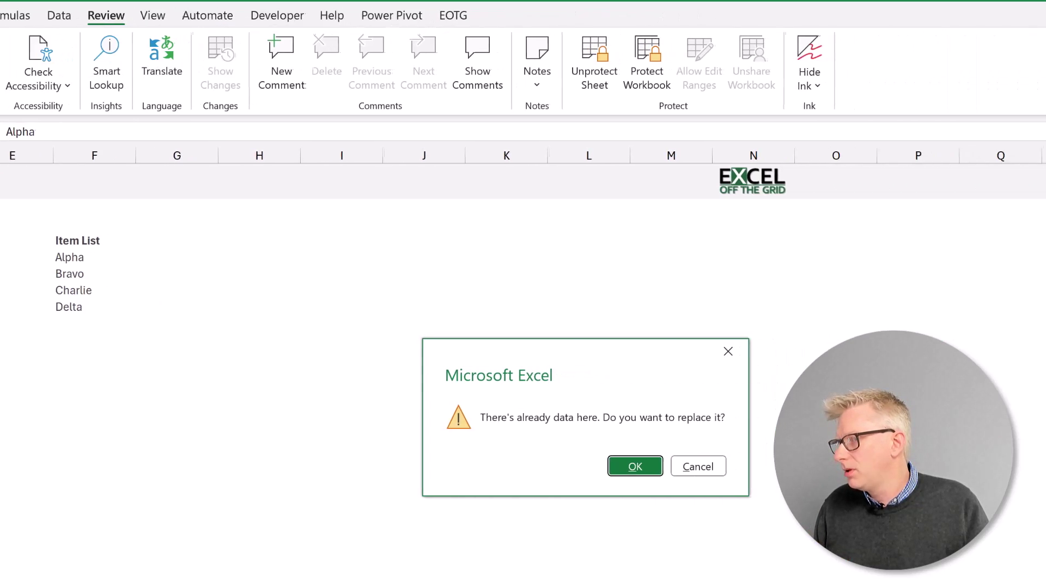
left_click(632, 467)
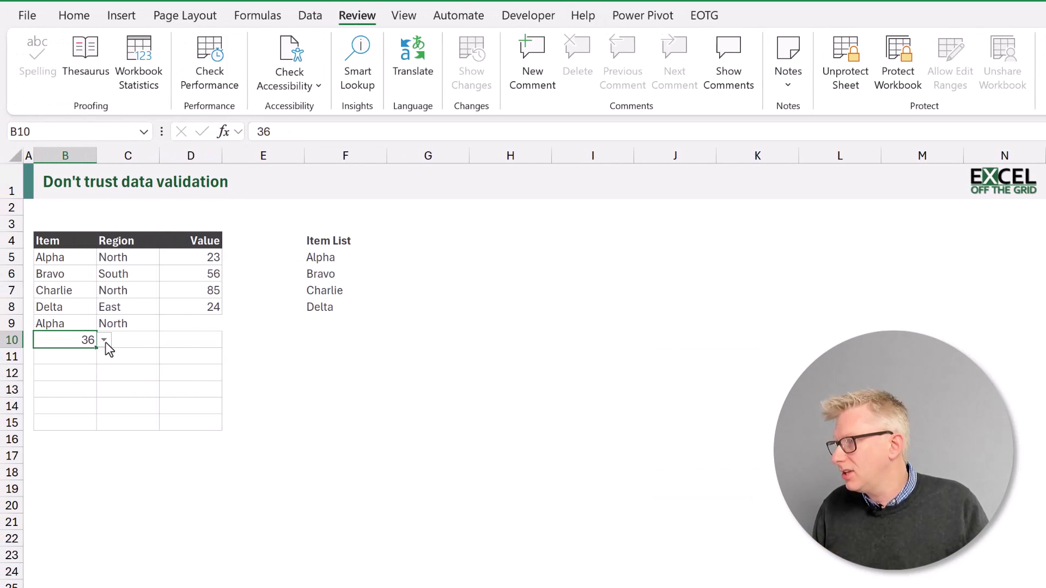
left_click(104, 341)
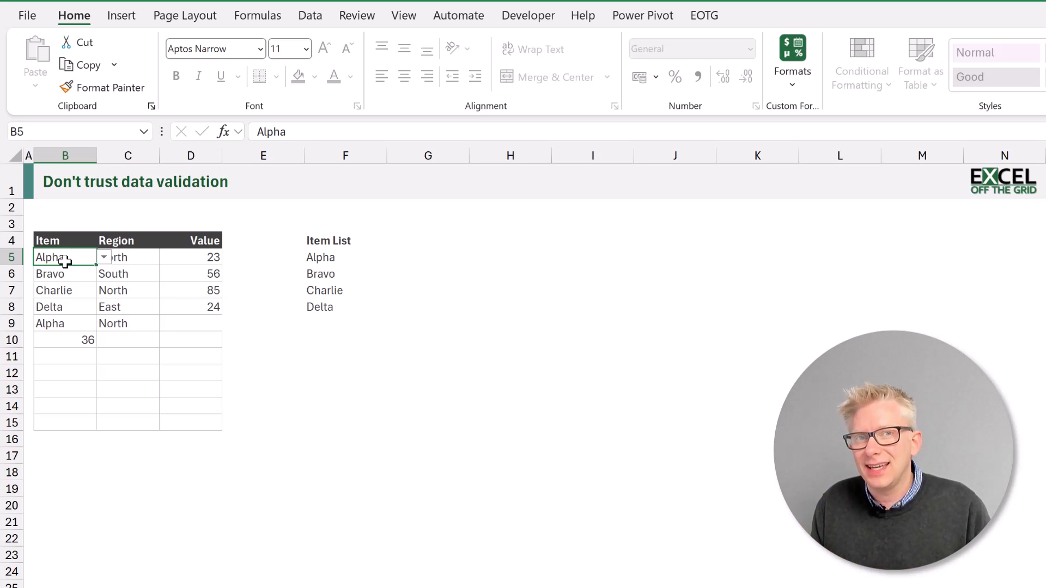
Unprotect the sheet and use Circle Invalid Data to ring the invalid 36 in B10.
left_click(349, 15)
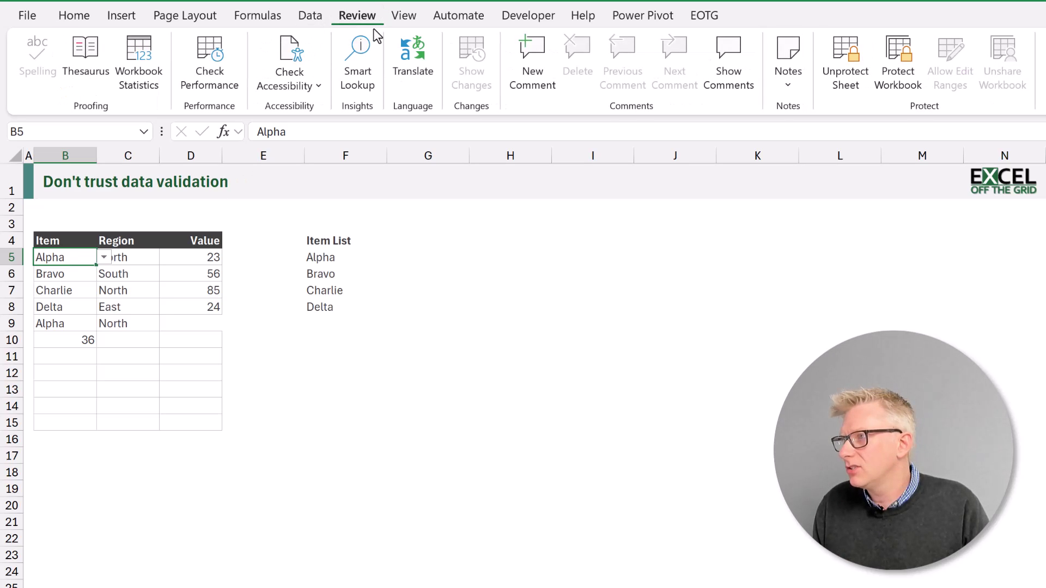
left_click(845, 59)
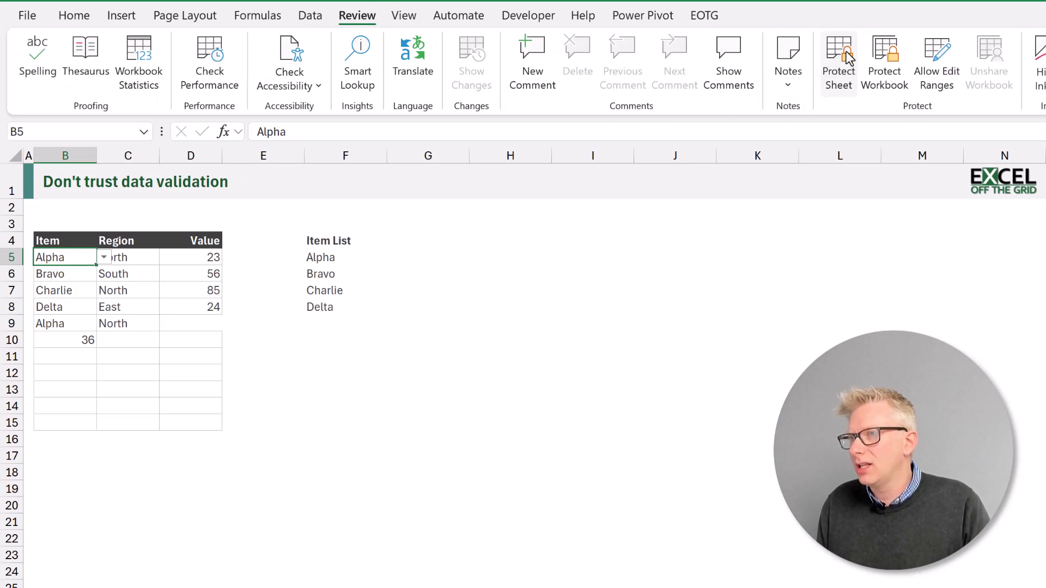
left_click(310, 15)
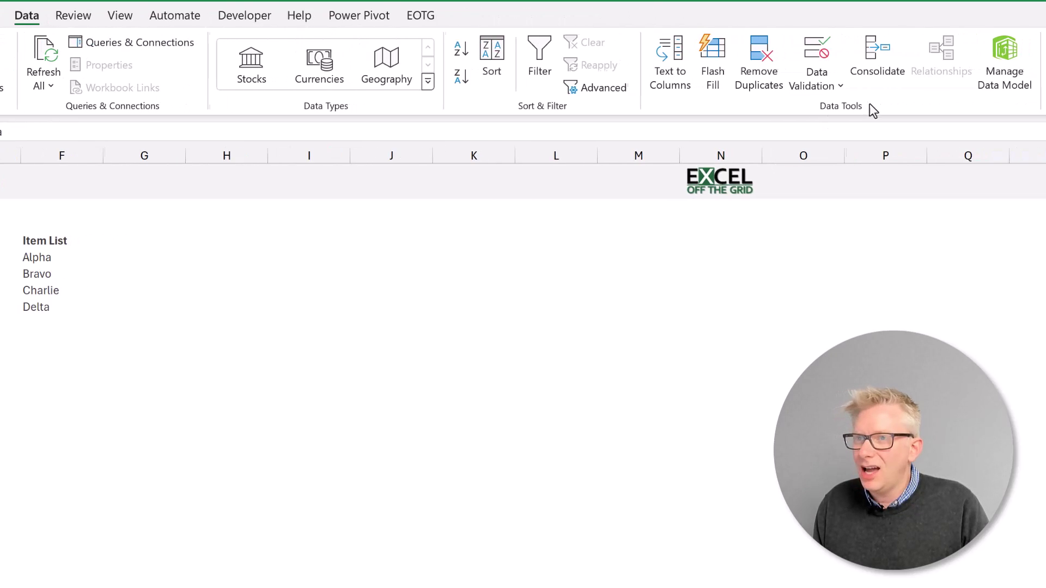
left_click(840, 87)
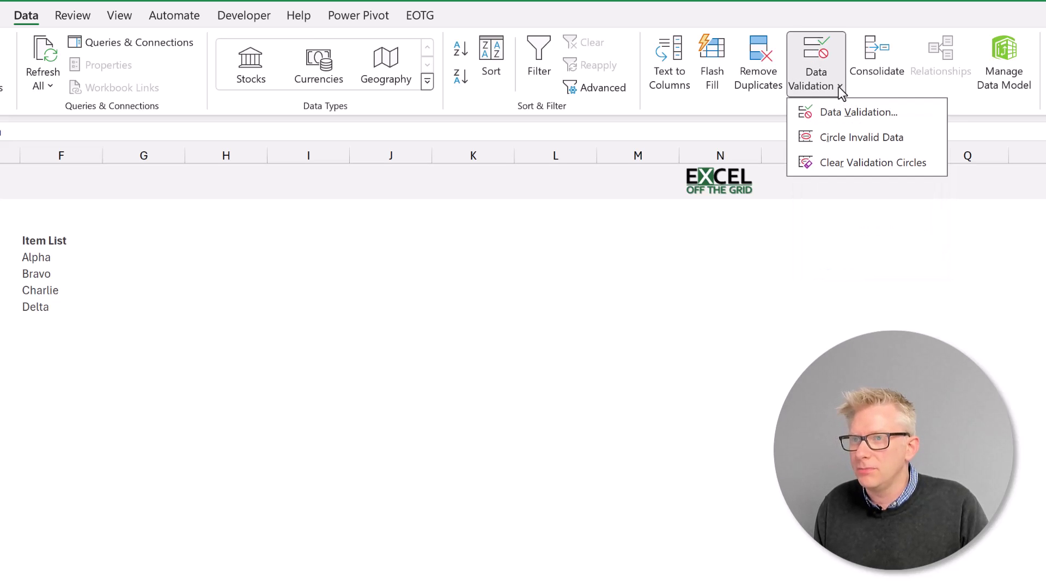
left_click(848, 138)
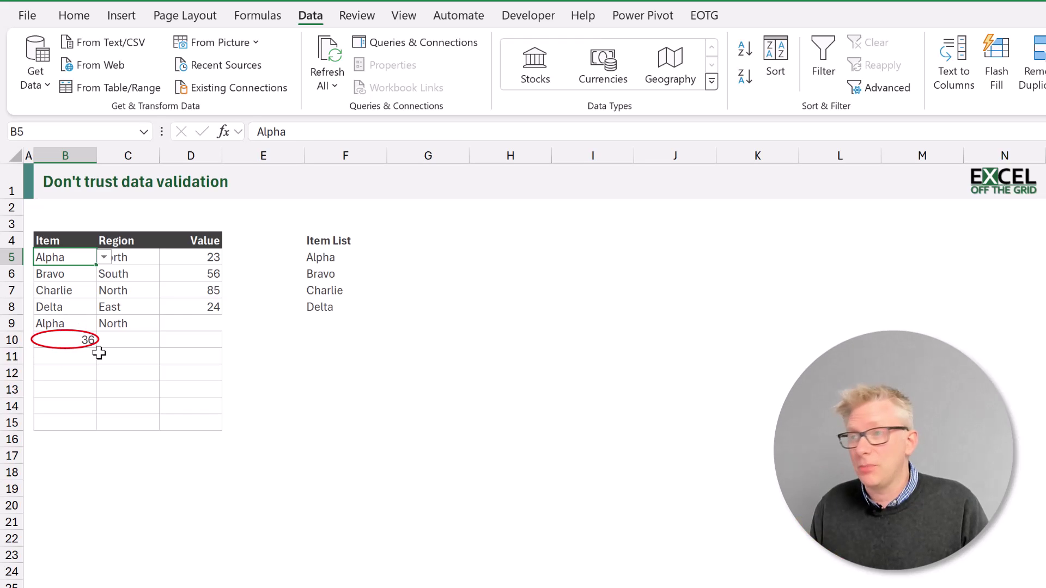
Test B10 by choosing Alpha from its dropdown, then undo to restore 36.
left_click(64, 339)
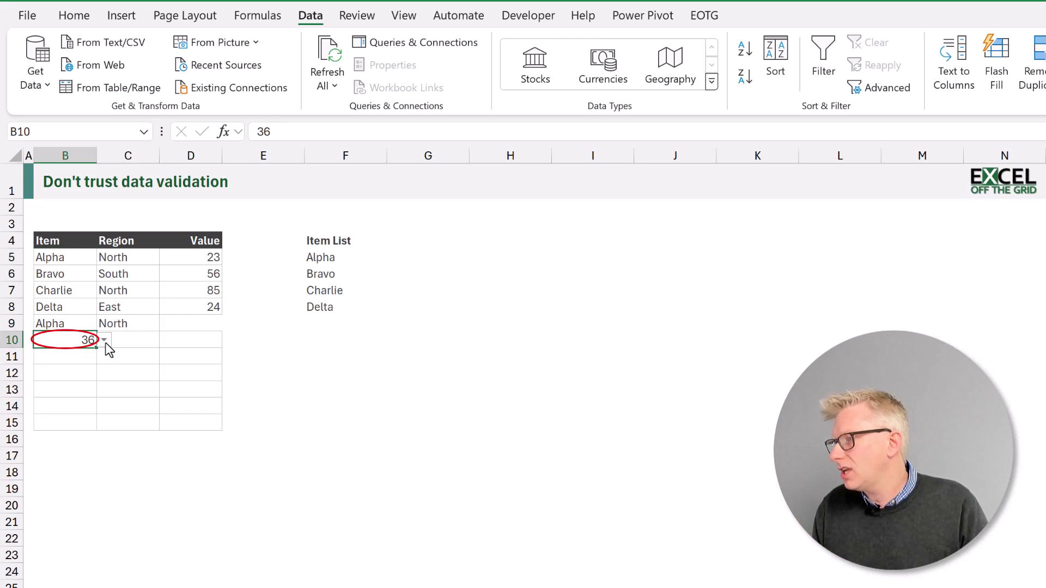
left_click(104, 340)
left_click(86, 355)
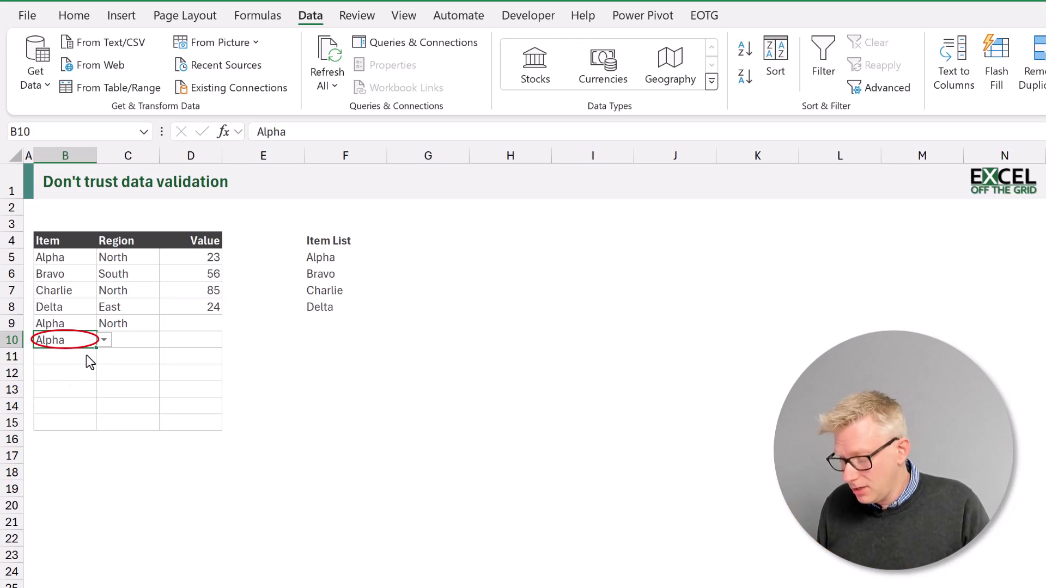
key("ctrl+z")
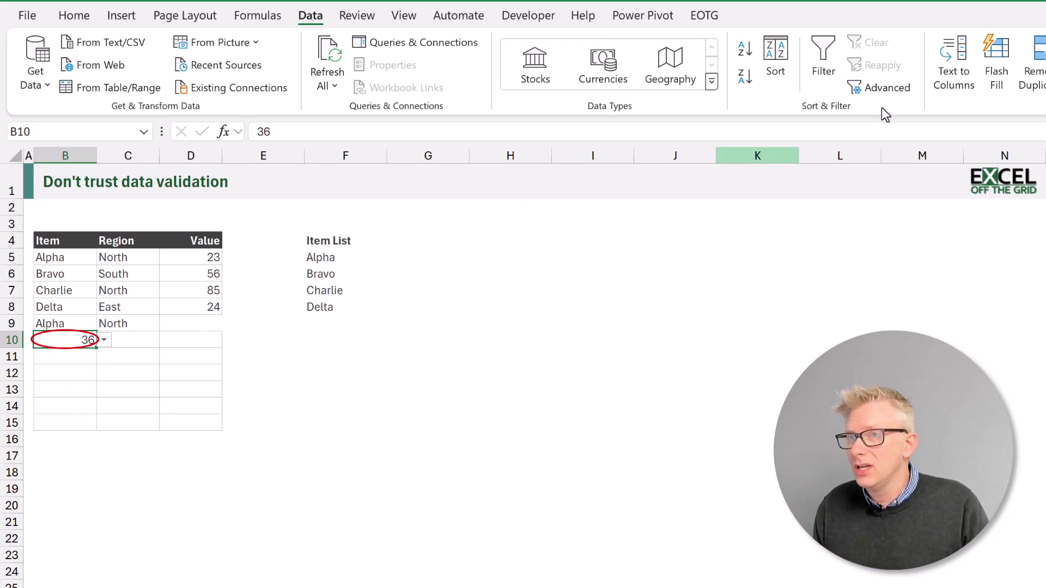
Remove the red circle around B10 with Clear Validation Circles.
left_click(820, 89)
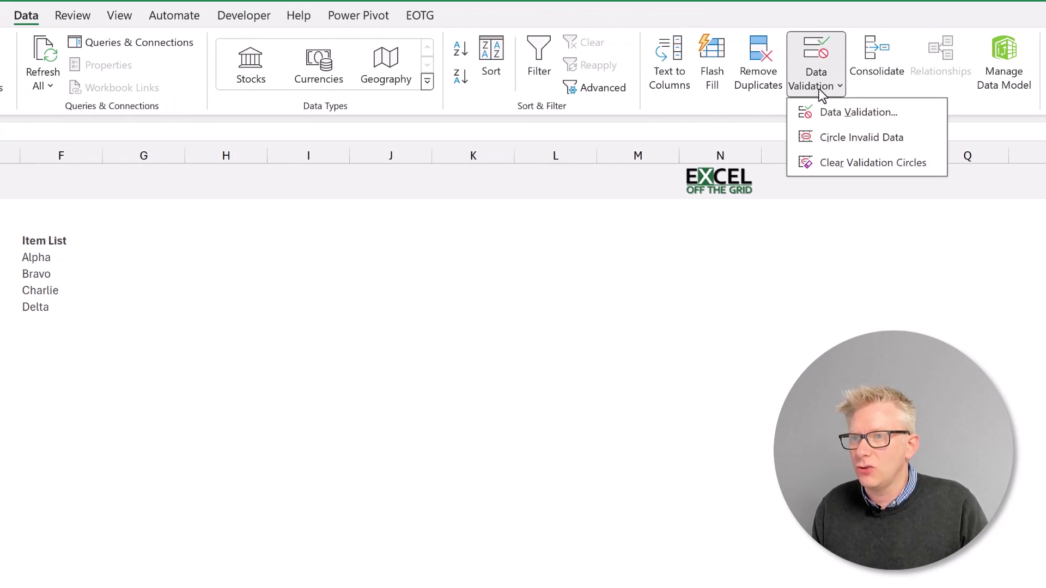
left_click(877, 162)
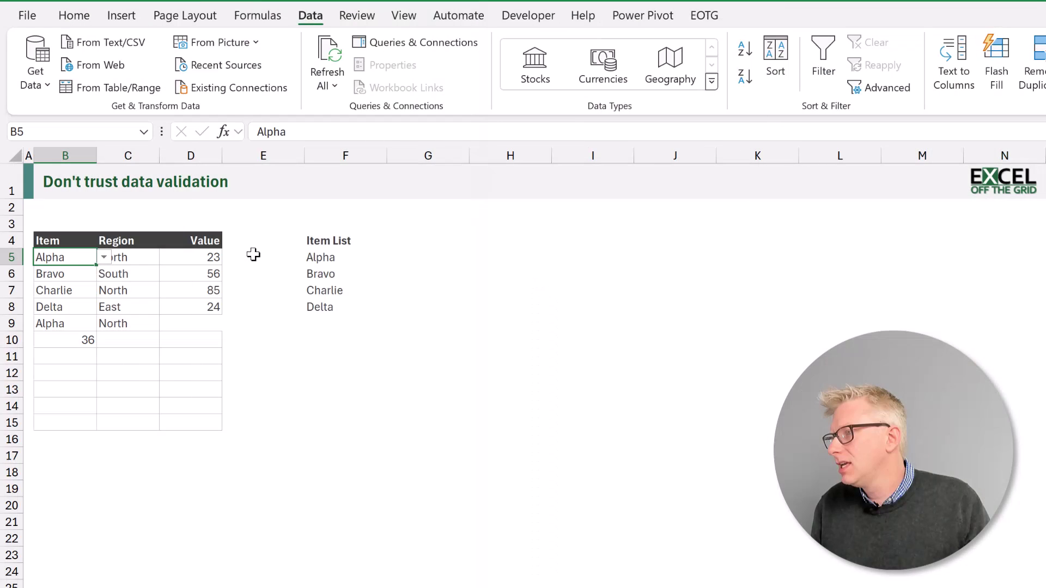
Enter =COUNTIFS($F$5:$F$8,B5)=0 in cell E5.
left_click(253, 254)
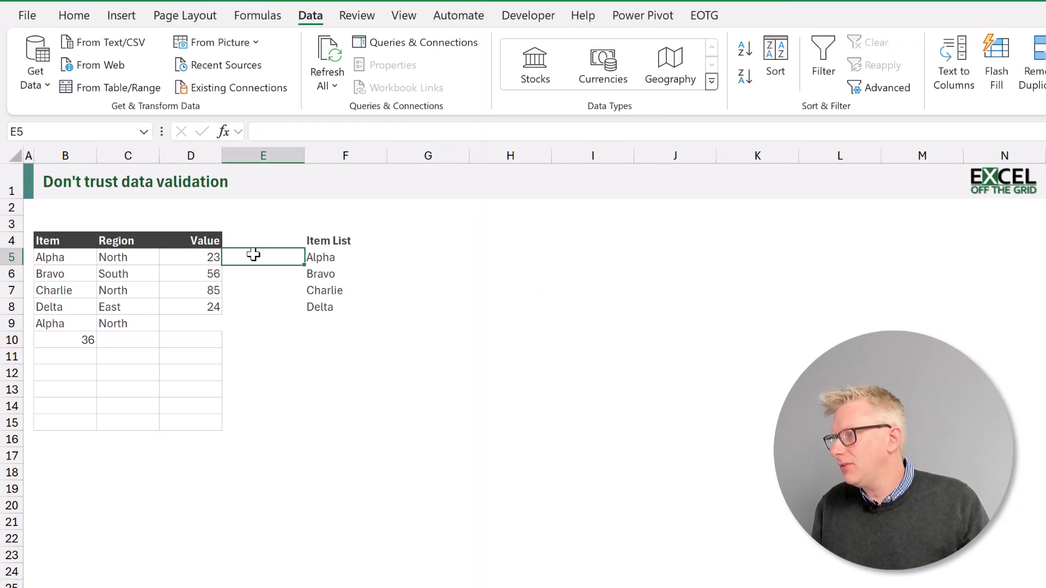
type("=CO")
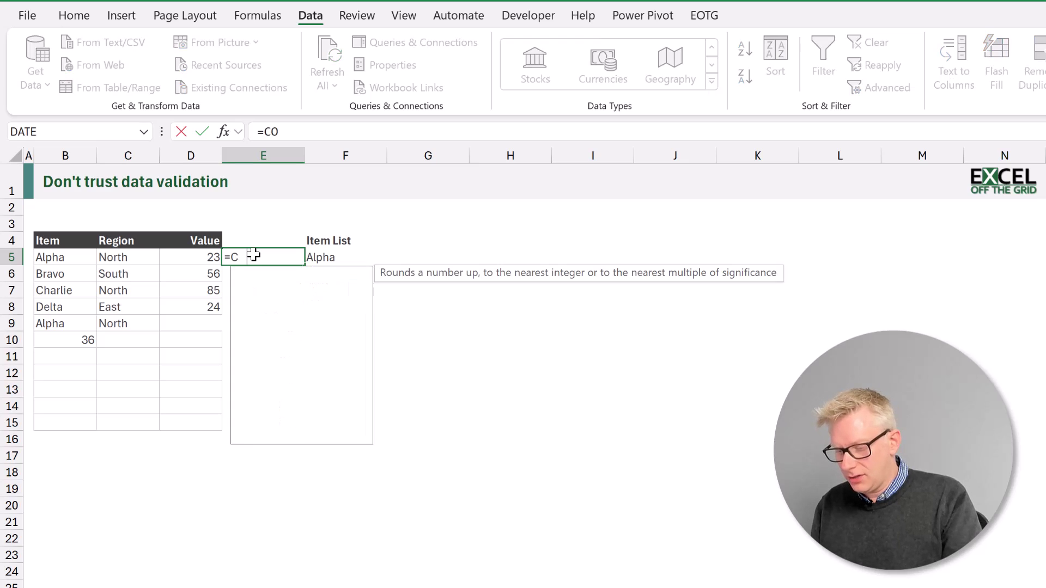
type("UNTIFS(")
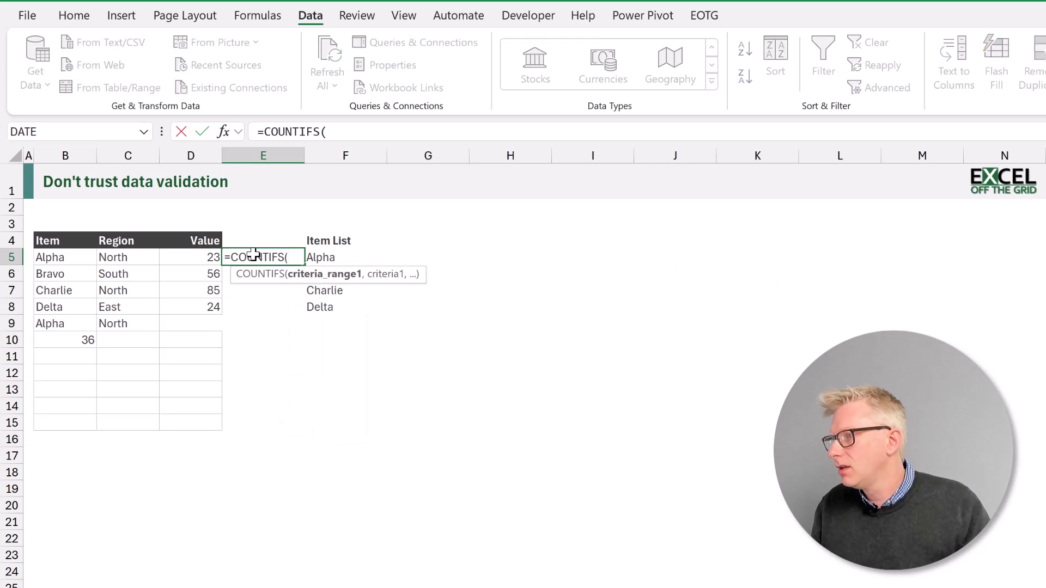
left_click_drag(333, 257, 334, 309)
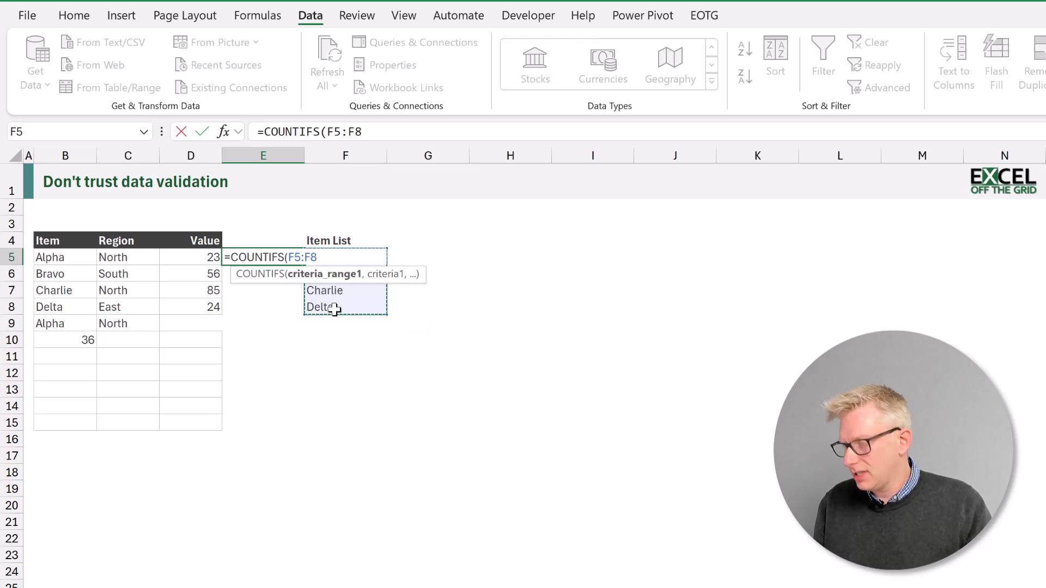
key("F4")
type(",")
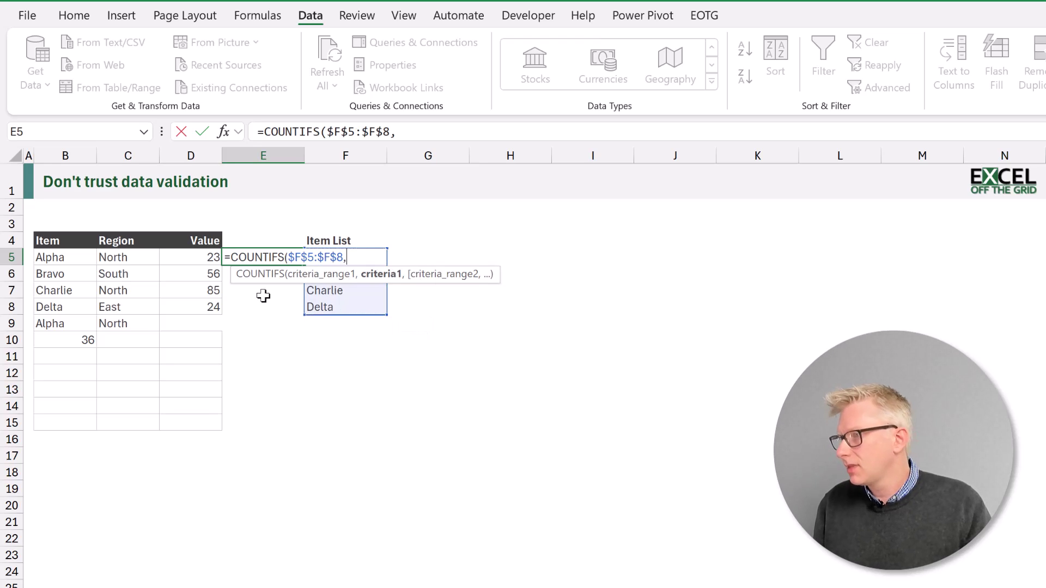
left_click(80, 258)
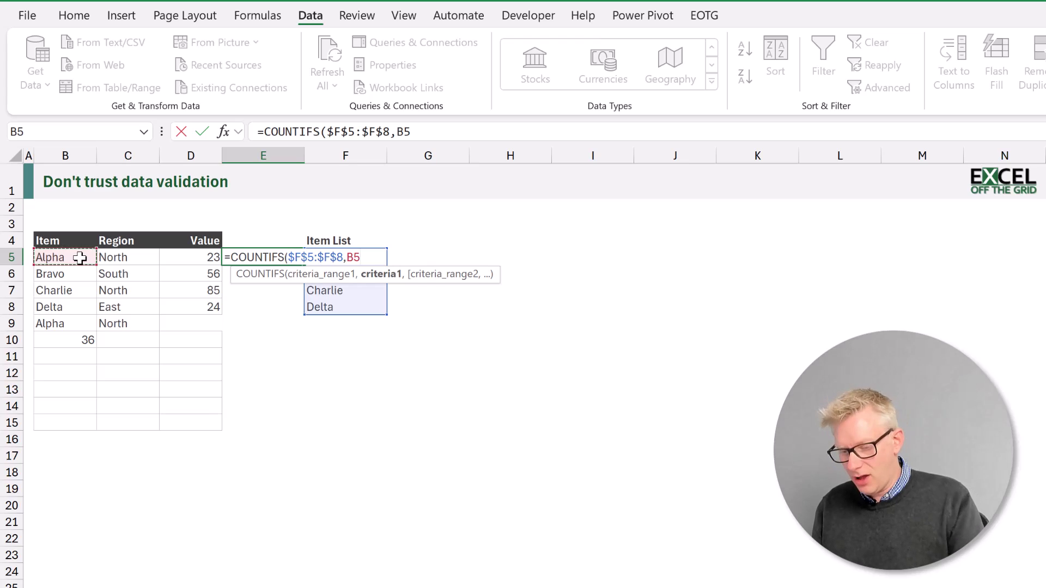
type(")=0")
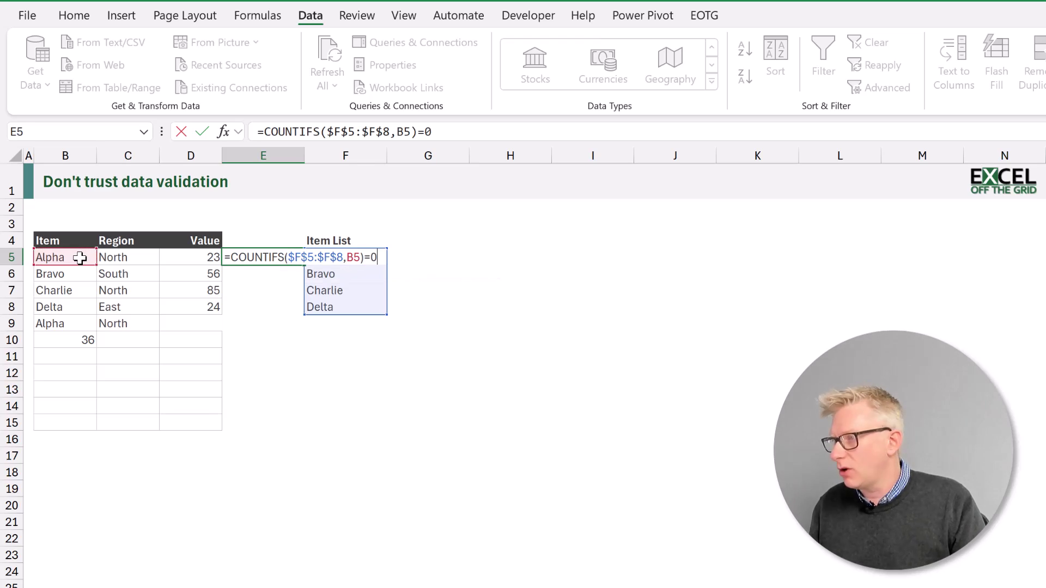
key("Return")
Fill the formula down to E15 and compare rows 5–9 (FALSE) with rows 10–15 (TRUE).
left_click(274, 259)
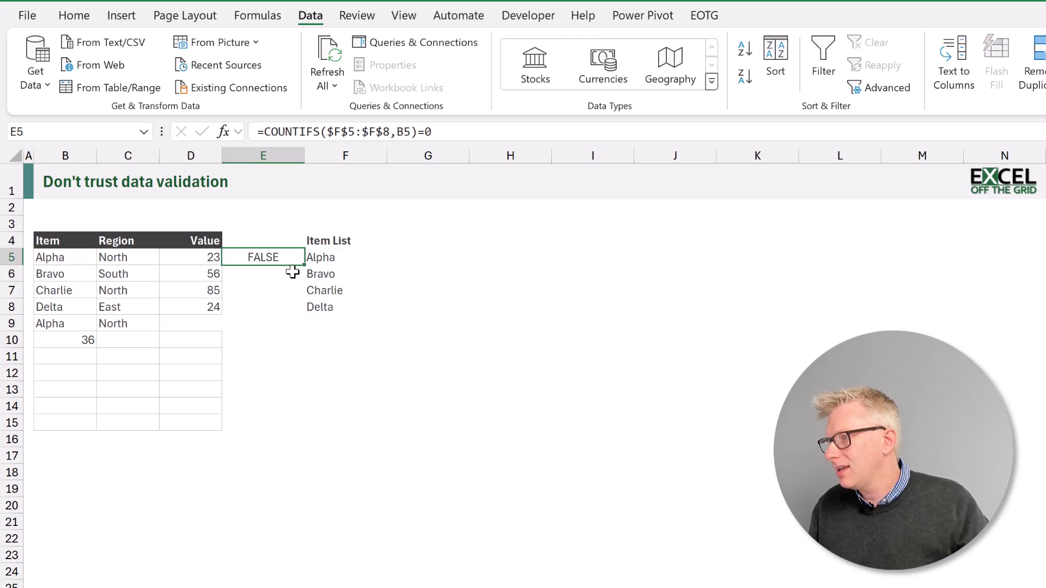
left_click_drag(305, 267, 282, 431)
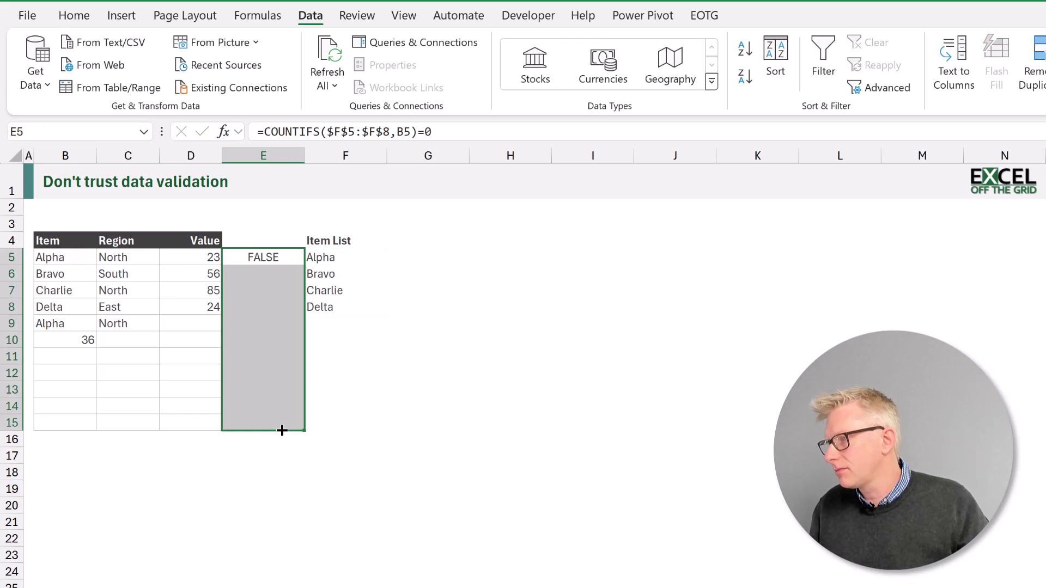
left_click_drag(70, 260, 290, 321)
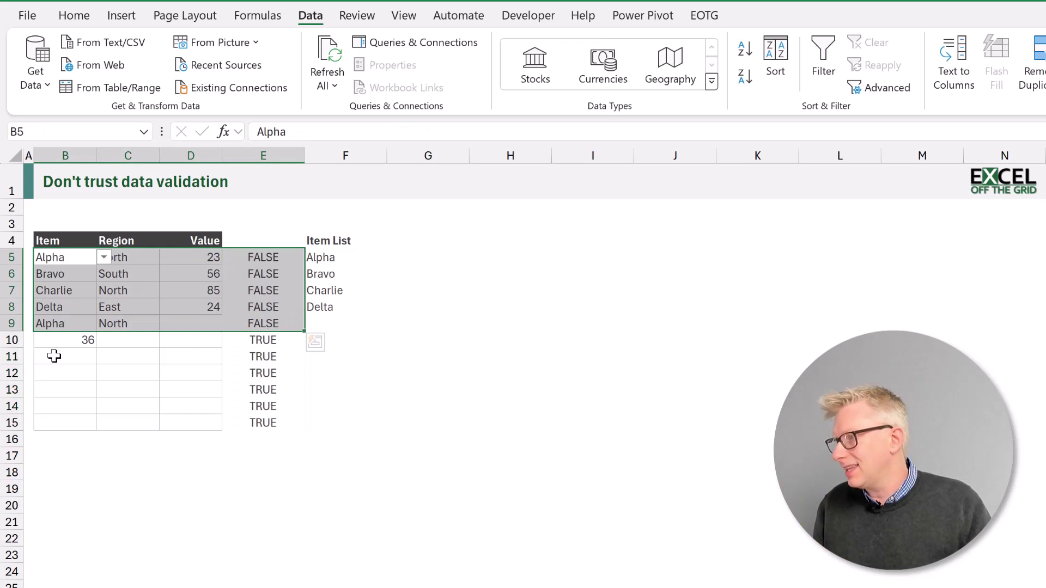
left_click_drag(57, 341, 276, 427)
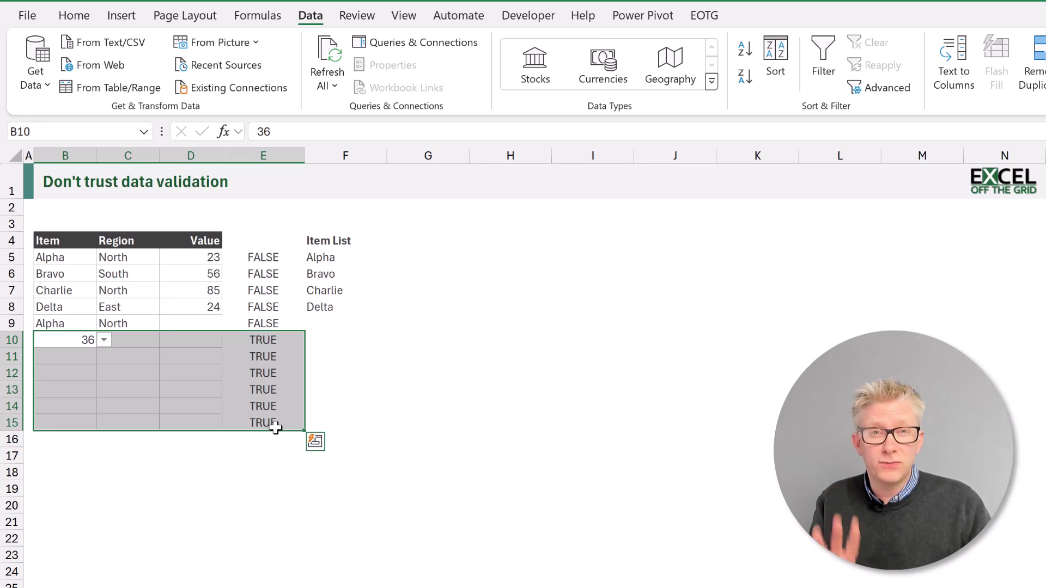
Change E5 to =AND(COUNTIFS($F$5:$F$8,B5)=0,B5<>"") to ignore blank items.
left_click(263, 253)
left_click(266, 131)
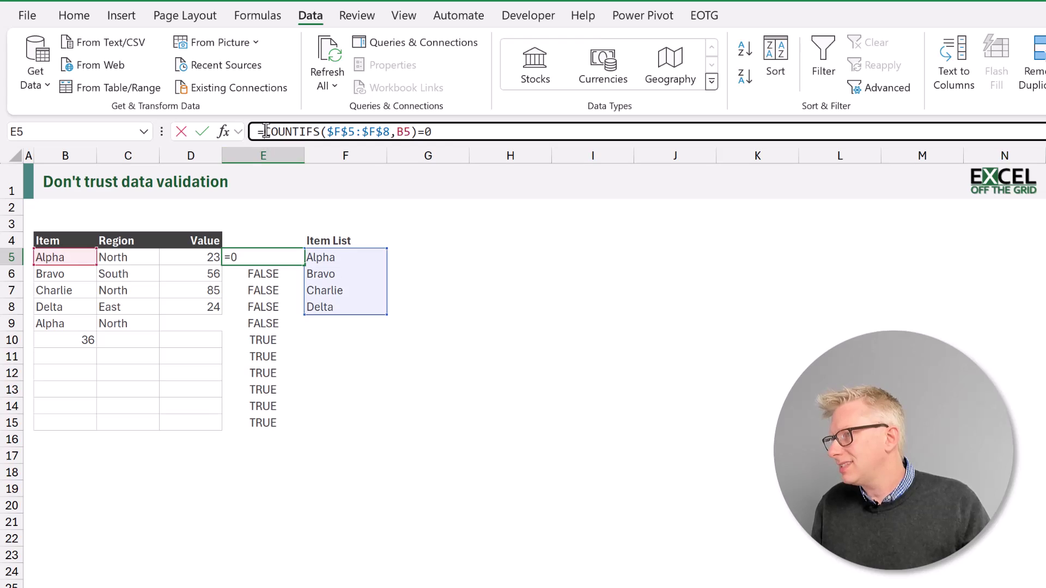
type("AND(")
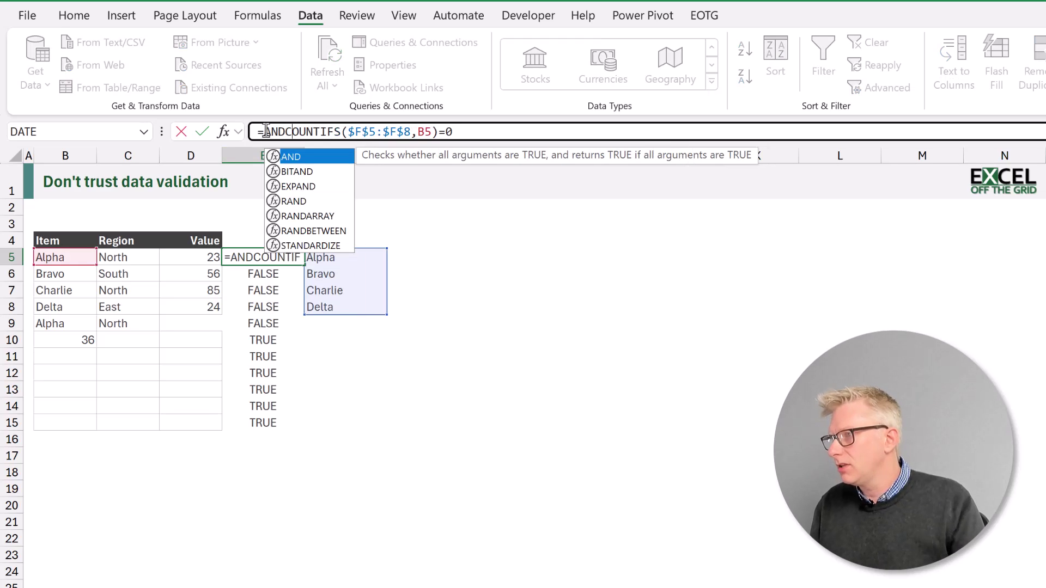
left_click(551, 133)
type(",")
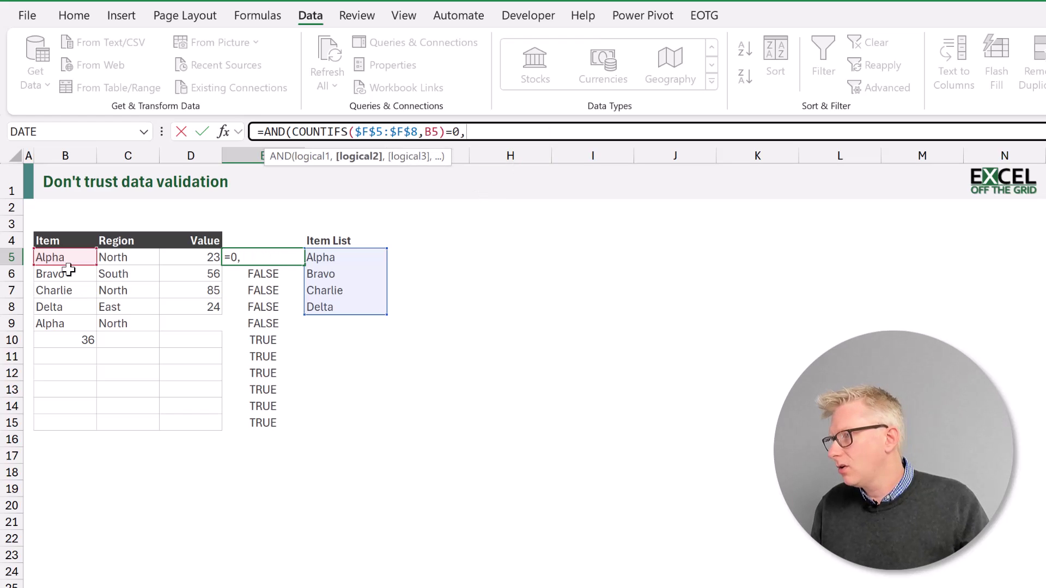
left_click(72, 257)
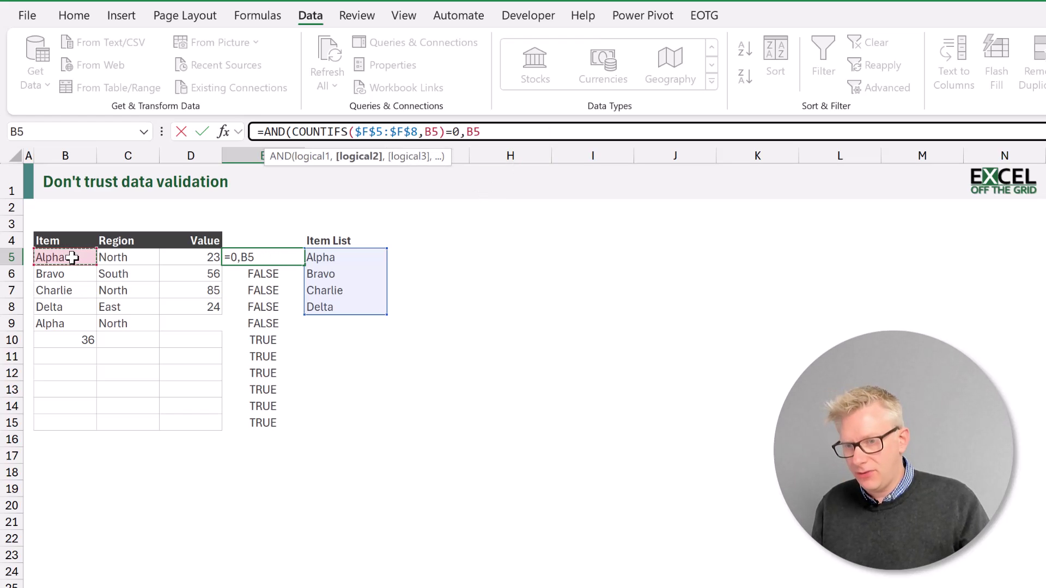
type("<>\"\")")
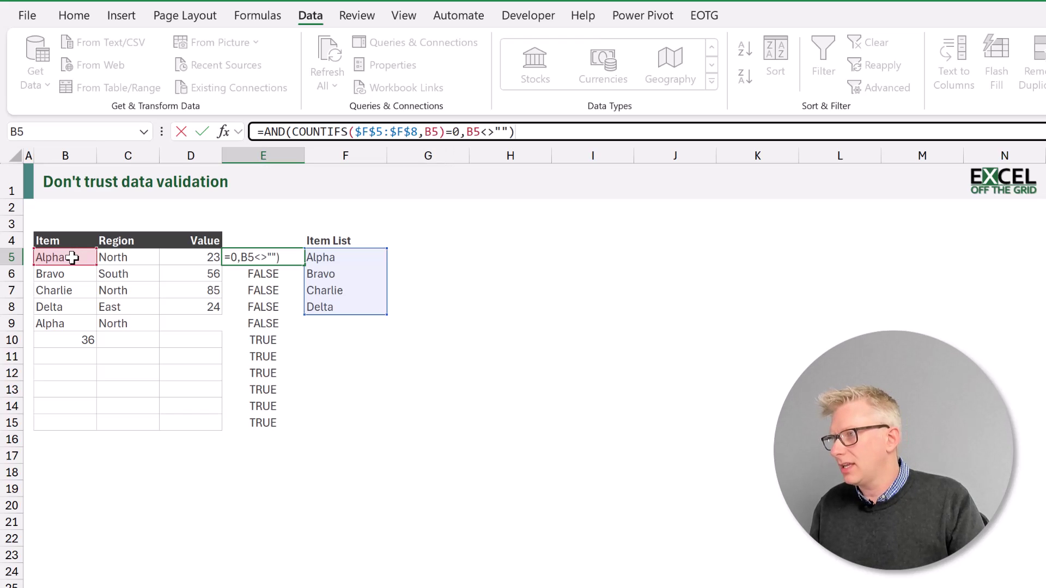
key("Return")
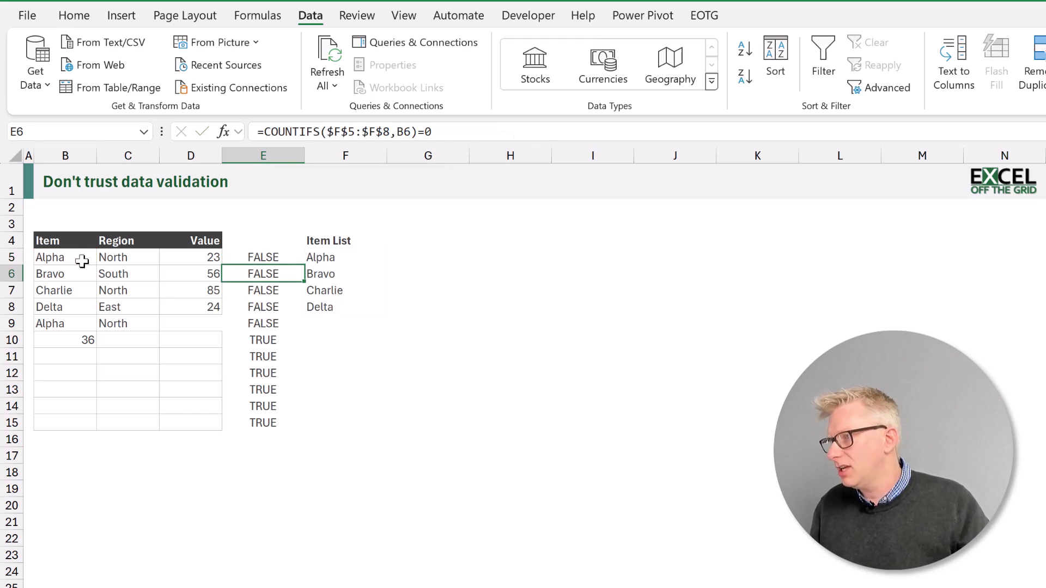
Fill the AND formula down through E15, leaving only row 10 TRUE.
left_click(274, 258)
left_click_drag(305, 265, 267, 425)
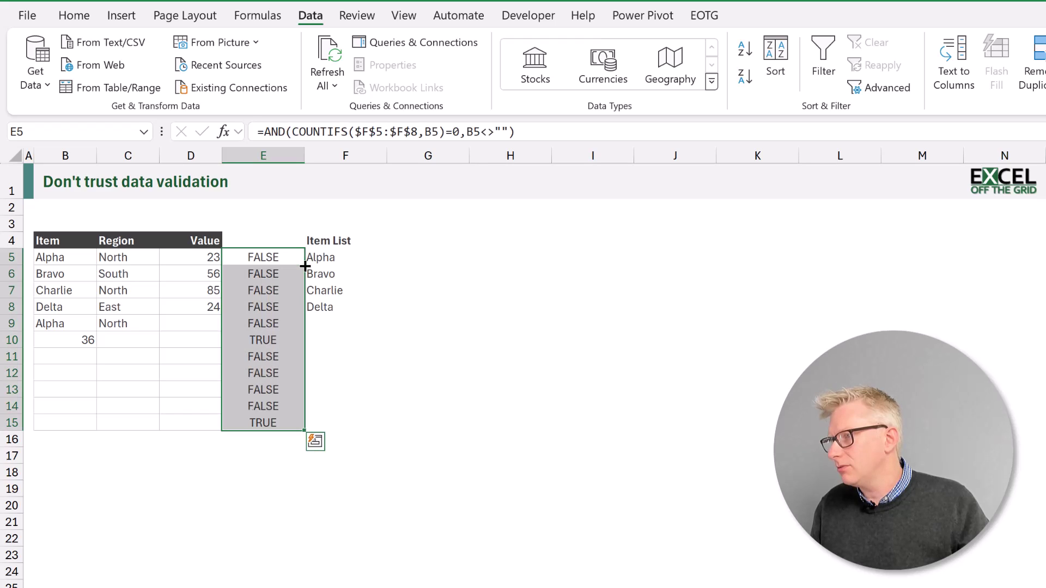
left_click_drag(70, 343, 274, 338)
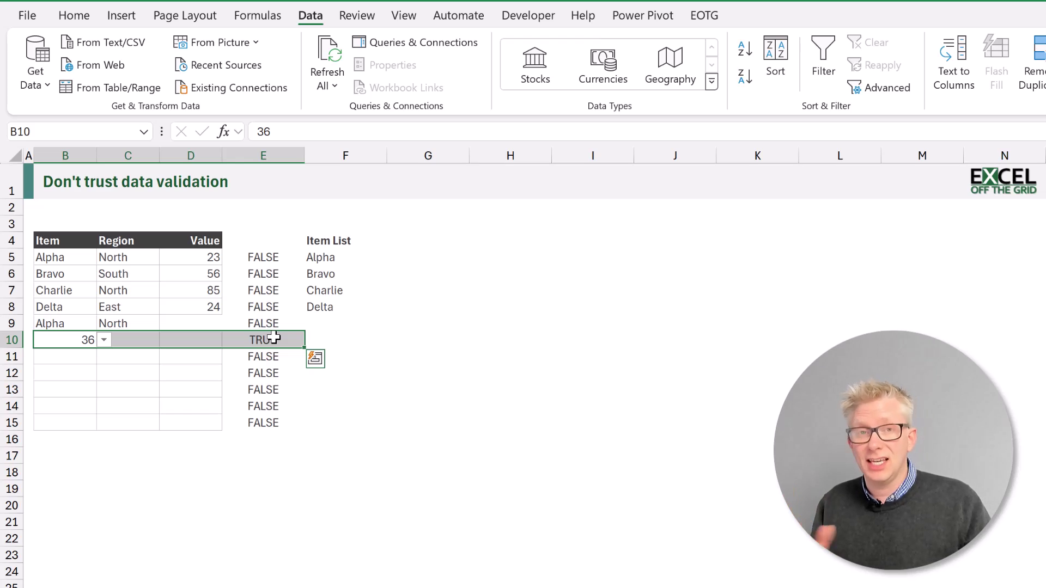
Wrap E5's AND formula in IF(...,"Invalid Value","") and fill it down to E15.
left_click(257, 260)
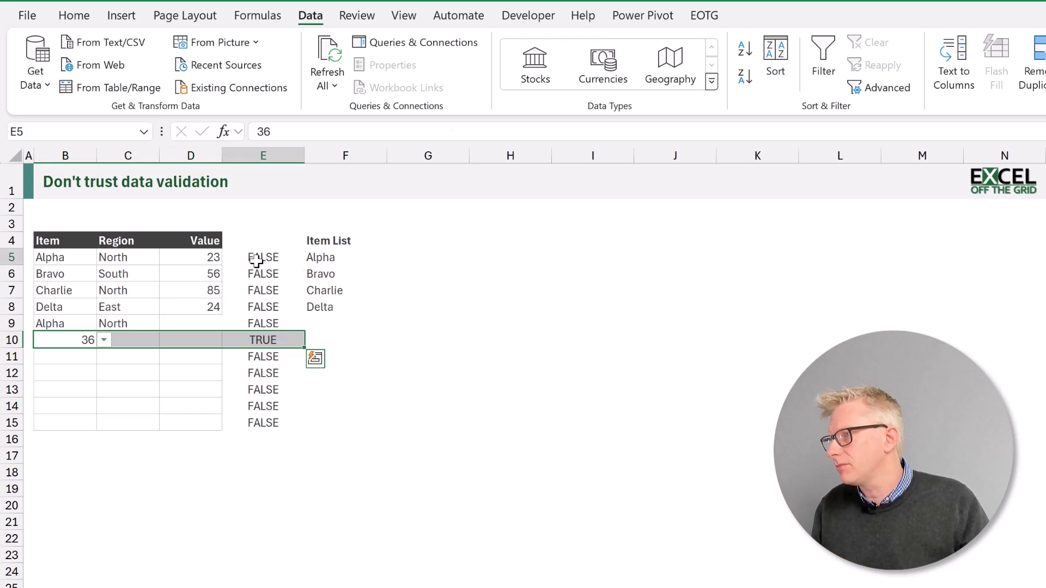
left_click(263, 135)
type("IFS($F$5:$F$8,B5)=0,B5<>")
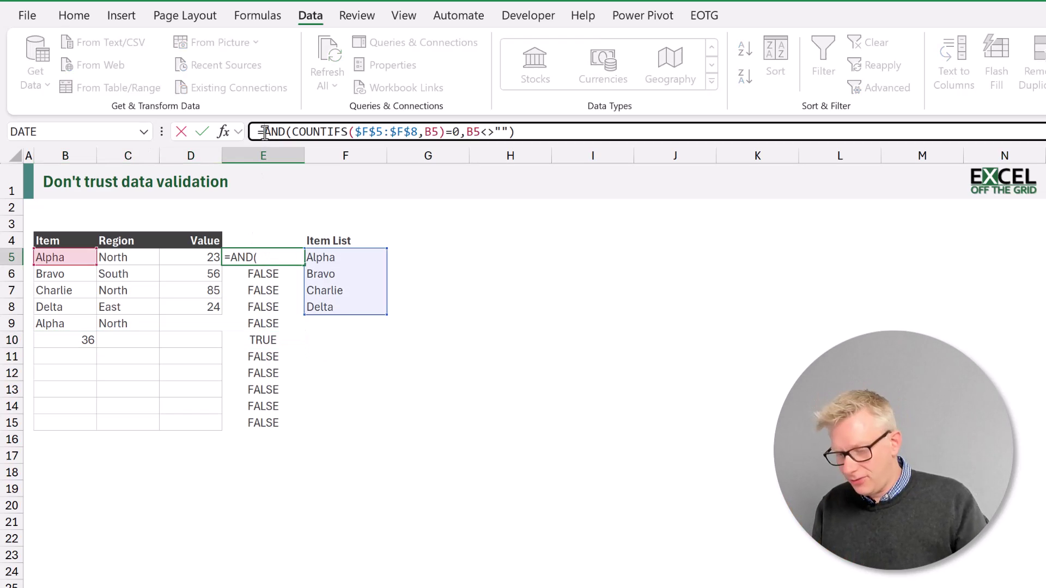
type("F(")
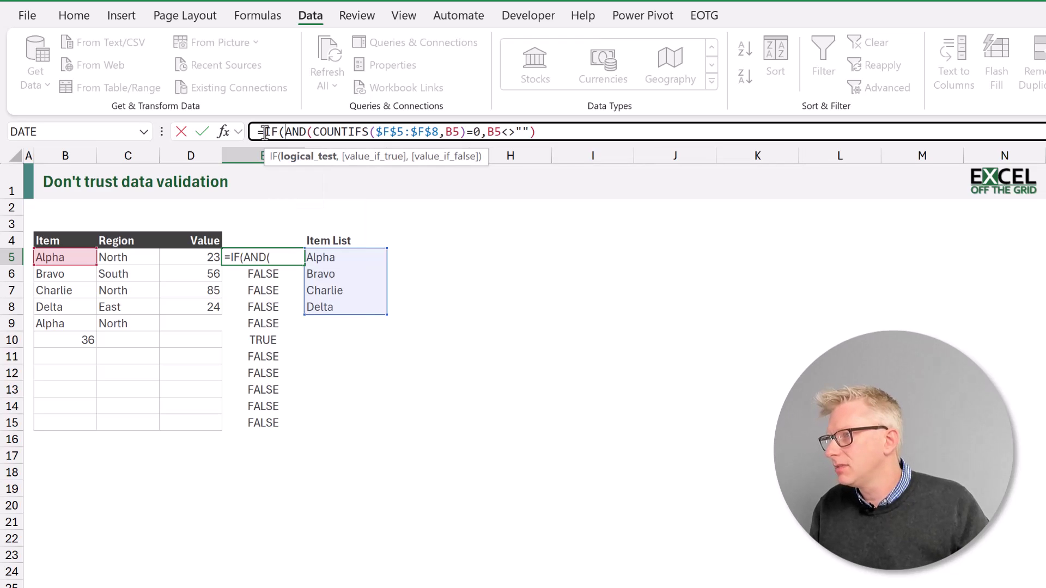
left_click(606, 132)
type(",\"In")
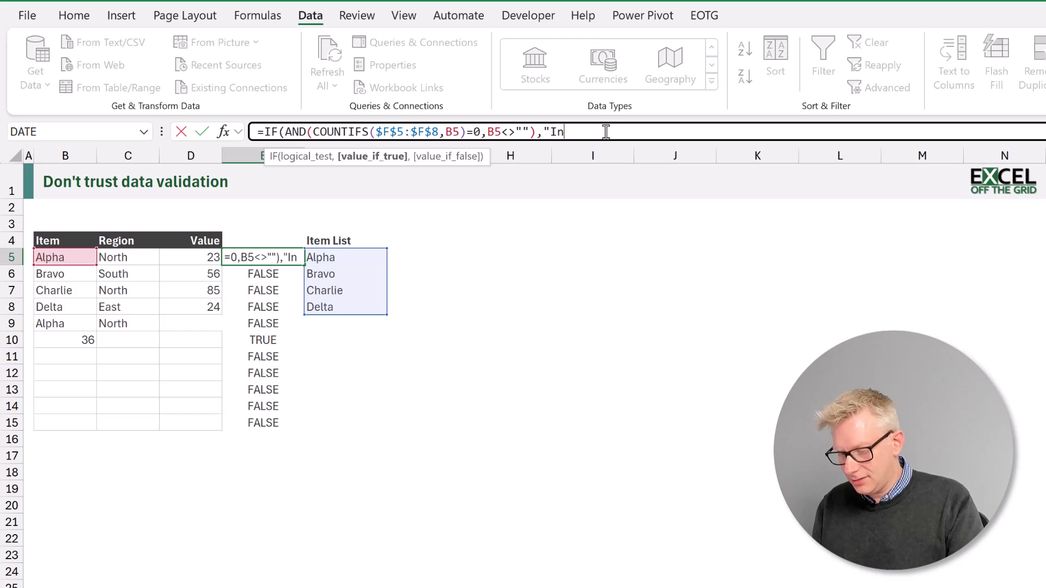
type("valid Value\",\"\")")
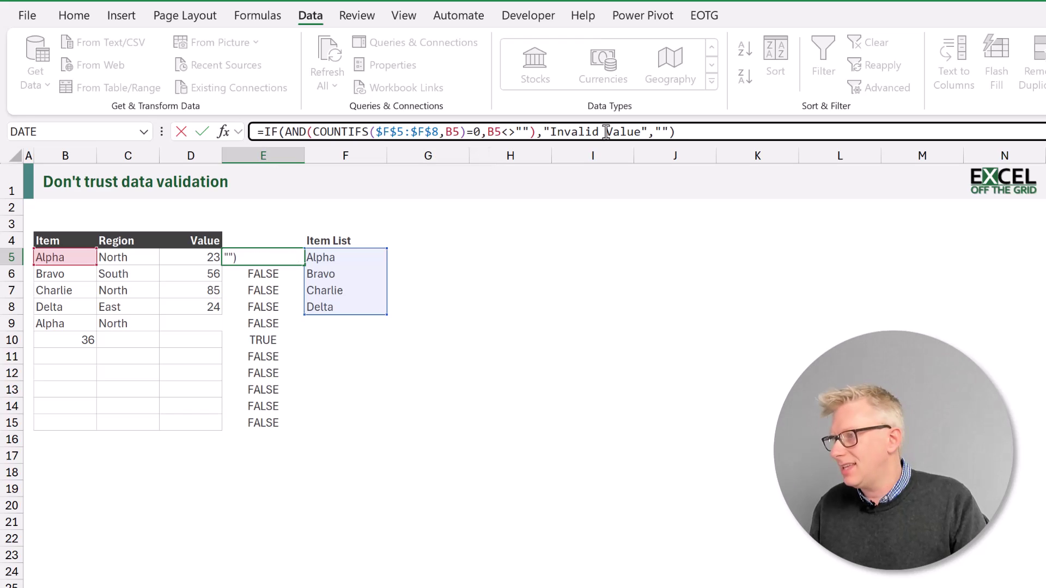
key("Return")
left_click(267, 258)
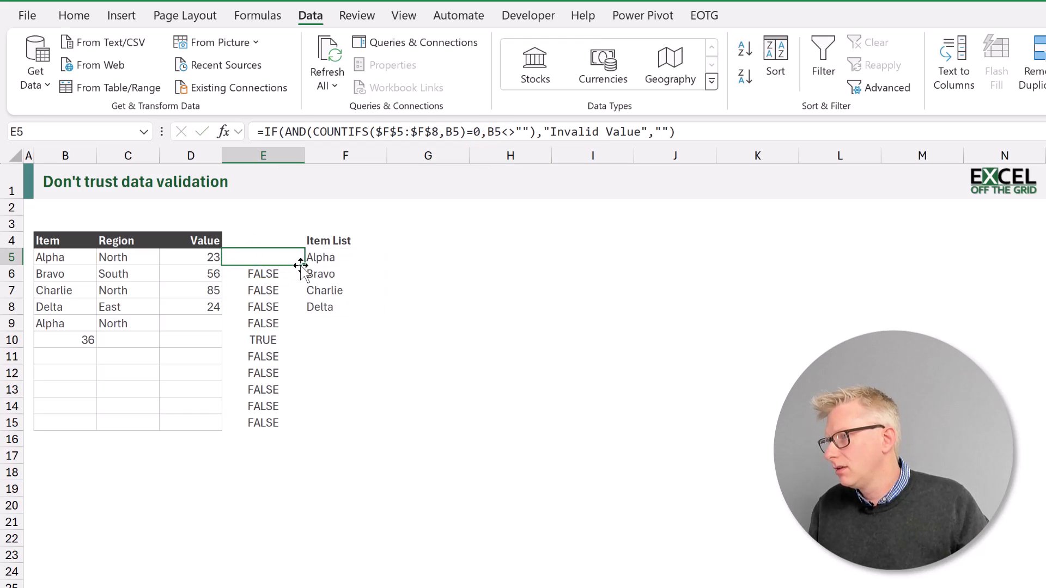
double_click(304, 266)
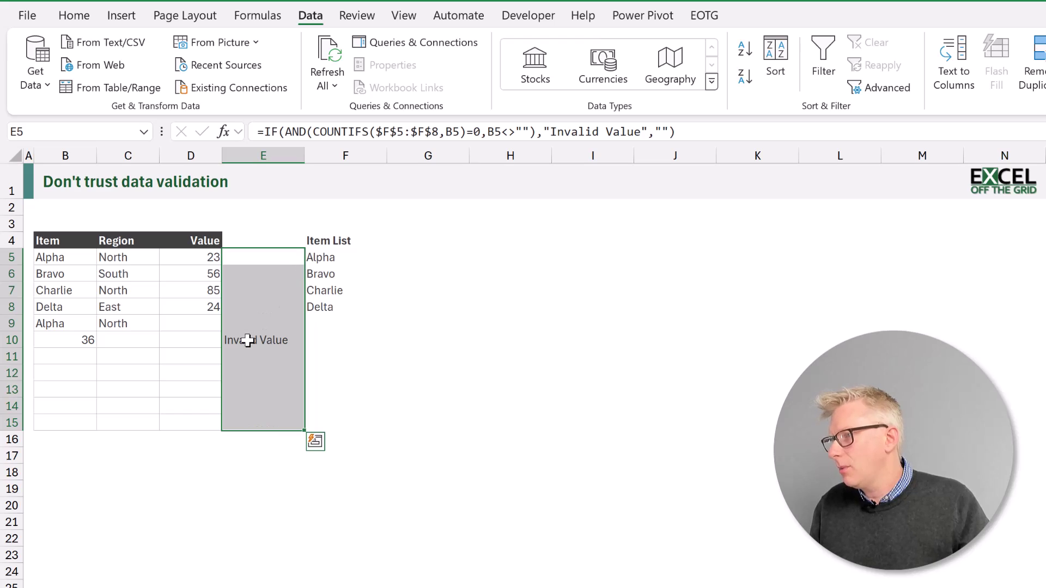
Turn E5:E15's flags red, test B10's dropdown with Alpha, then select E5's AND condition.
left_click(76, 16)
left_click(333, 76)
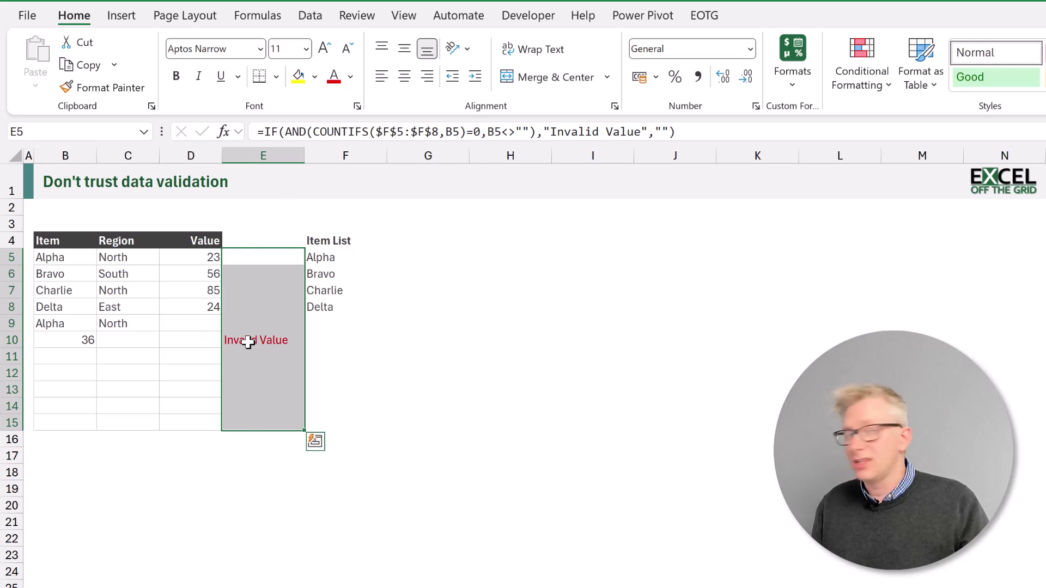
left_click(56, 342)
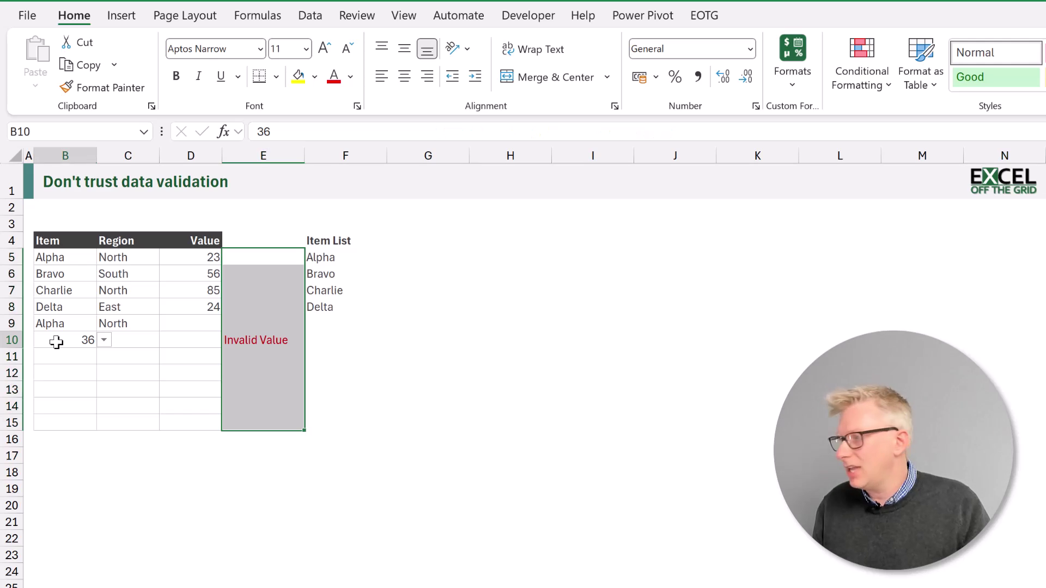
left_click(103, 340)
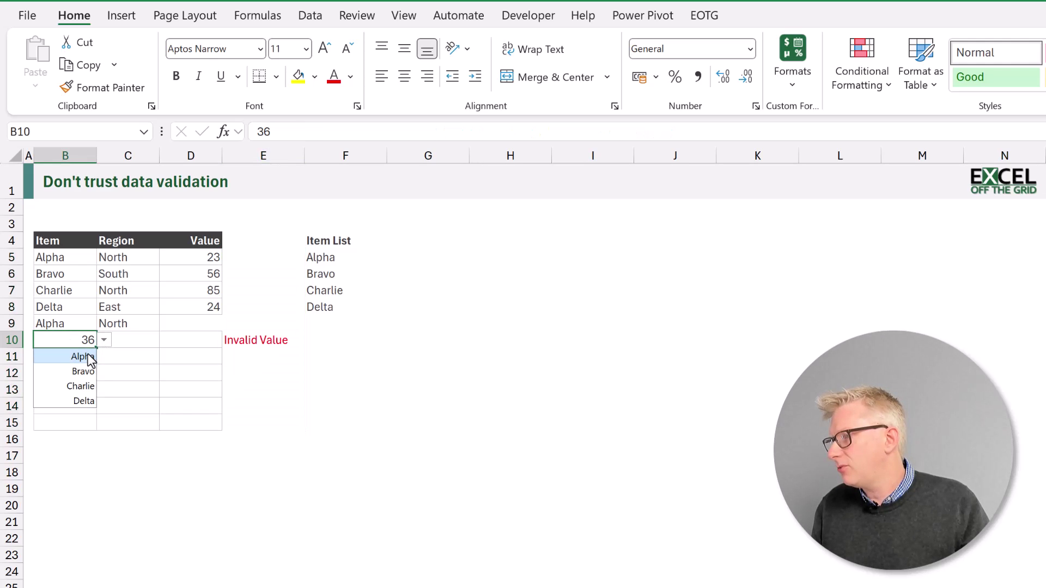
left_click(85, 357)
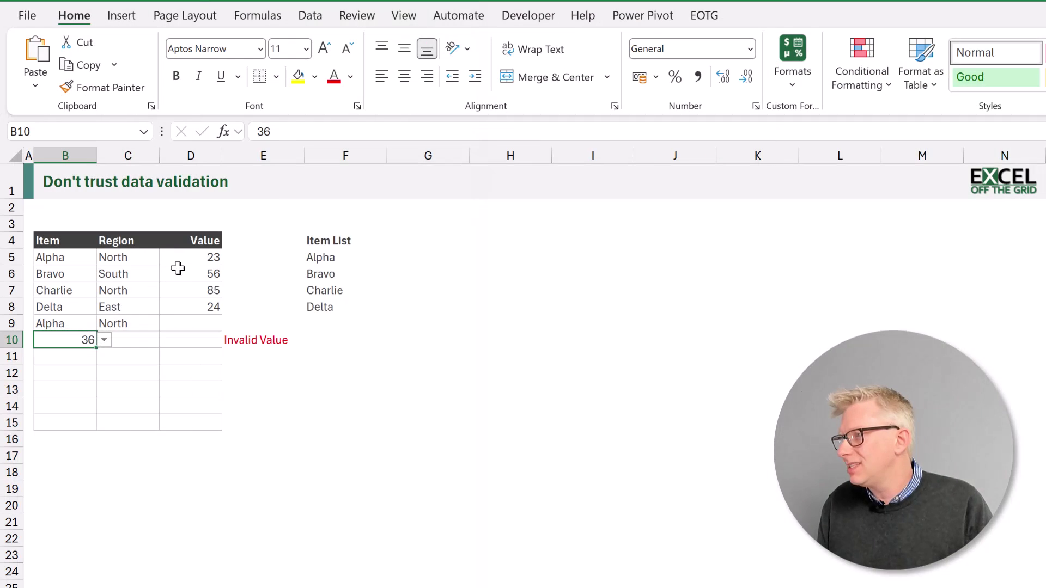
left_click(259, 254)
left_click_drag(285, 132, 537, 133)
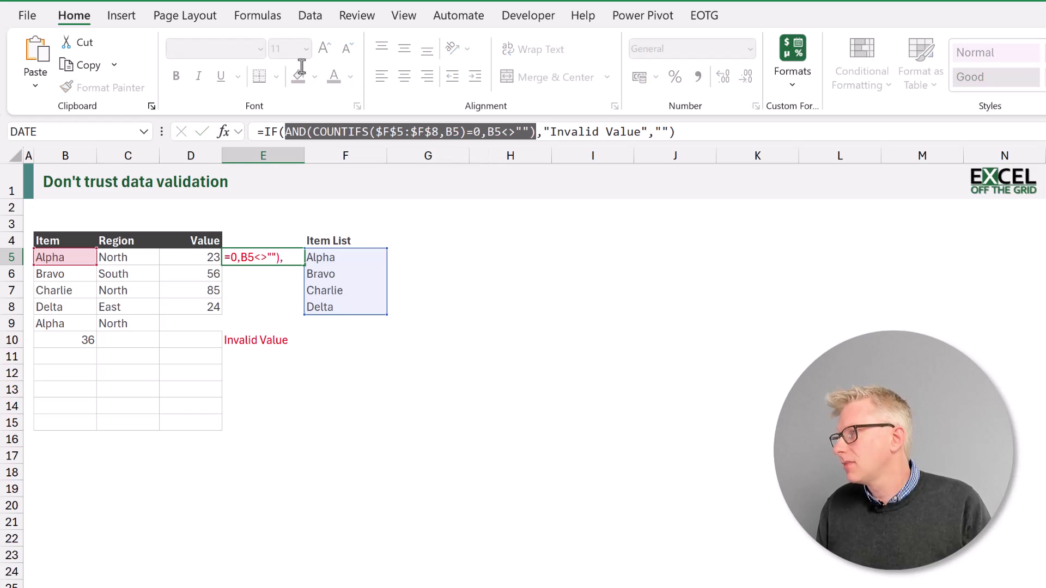
Copy the AND condition and start a formula-based conditional formatting rule for B5:B15.
key("Escape")
left_click_drag(60, 259, 73, 422)
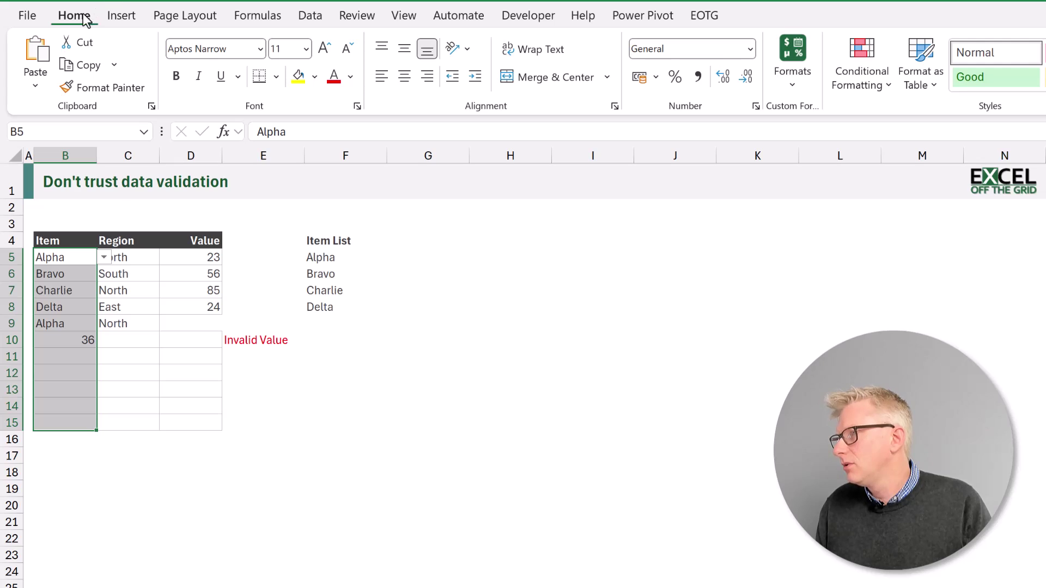
left_click(883, 85)
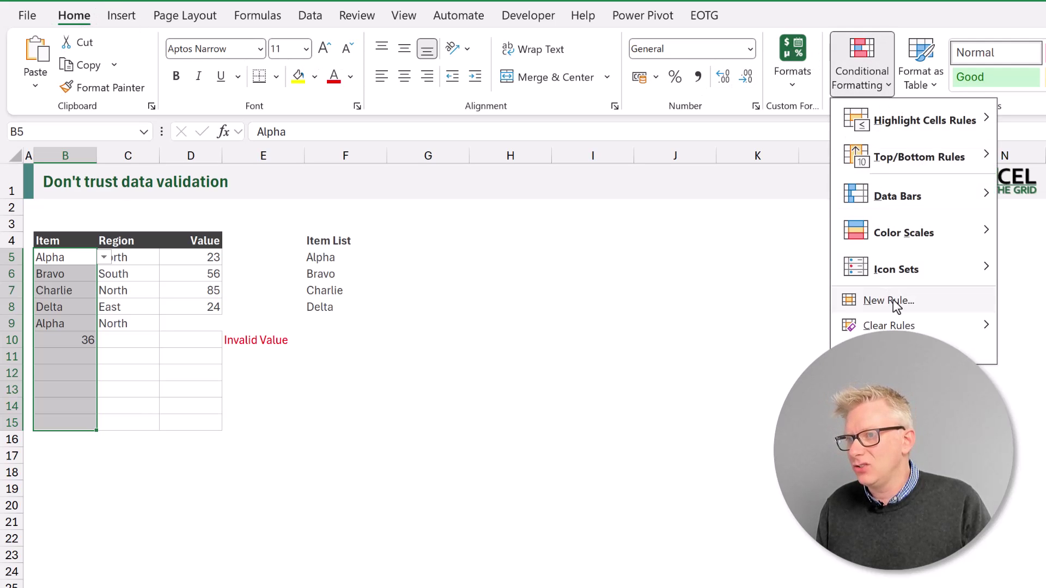
left_click(895, 304)
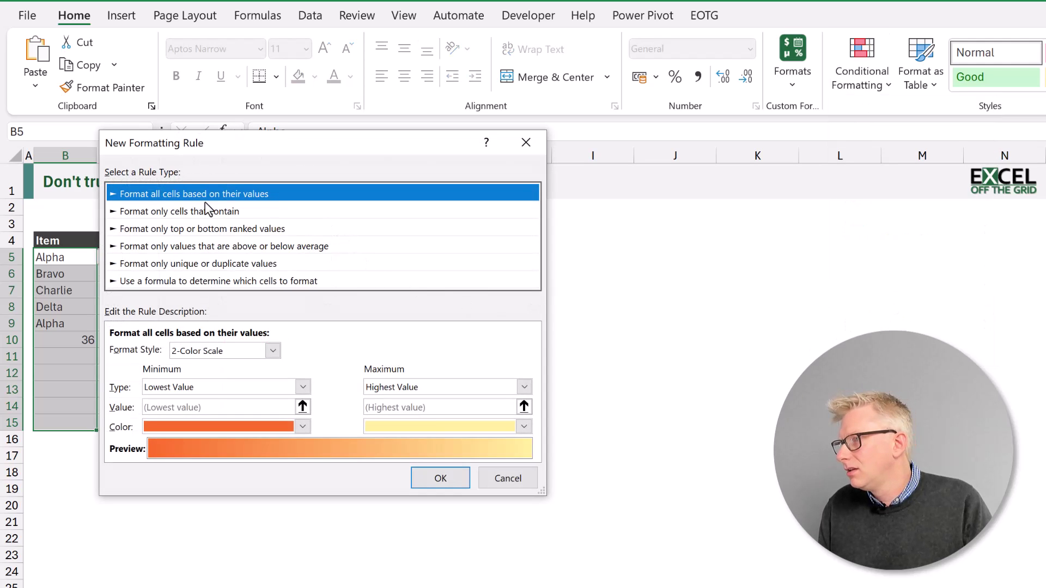
left_click(128, 282)
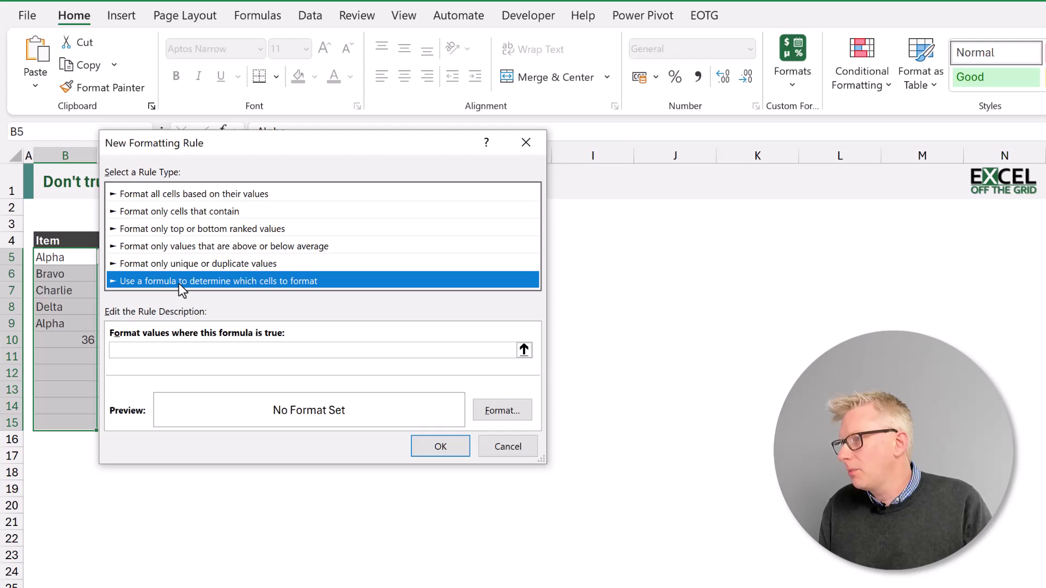
Use =AND(COUNTIFS($F$5:$F$8,B5)=0,B5<>"") as the rule with a gold fill.
left_click(234, 351)
type("=")
key("ctrl+v")
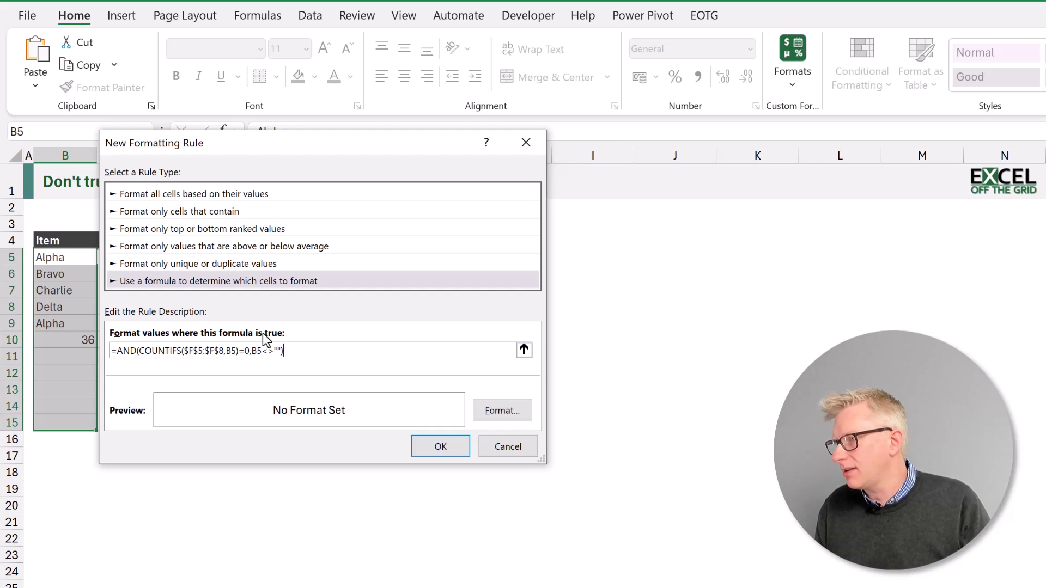
left_click(495, 412)
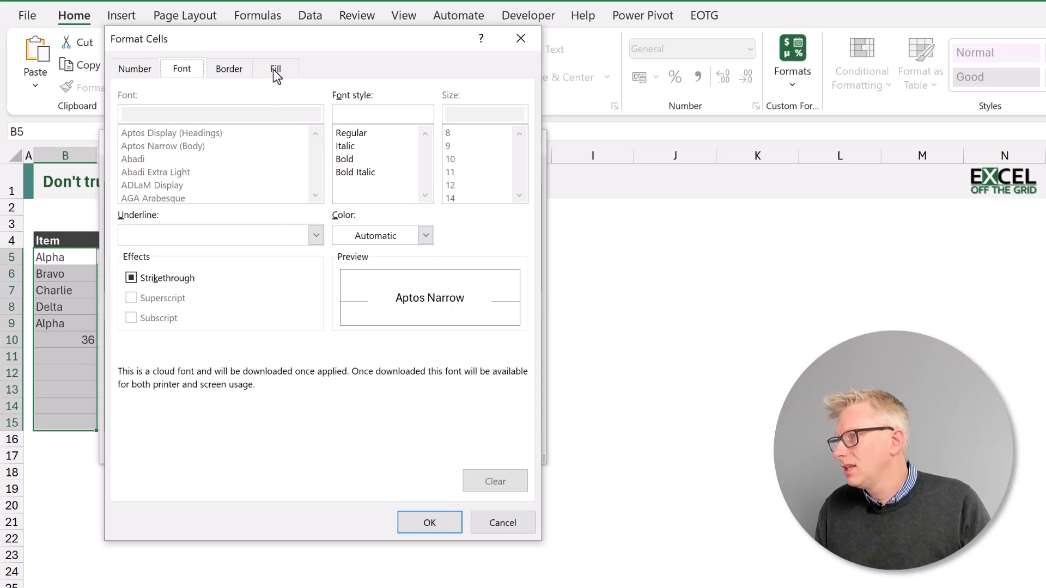
left_click(276, 69)
left_click(163, 227)
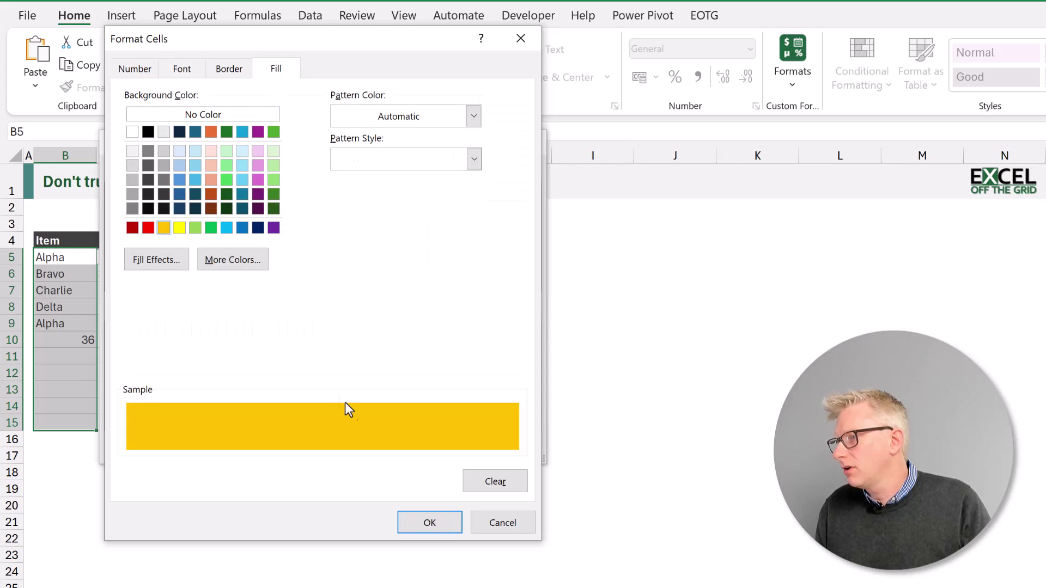
left_click(417, 524)
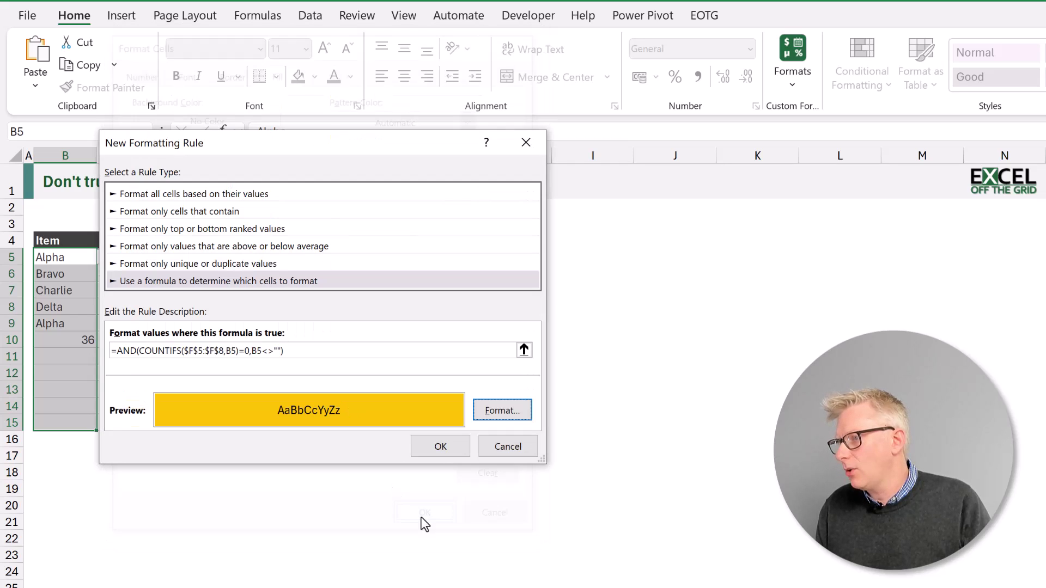
left_click(440, 447)
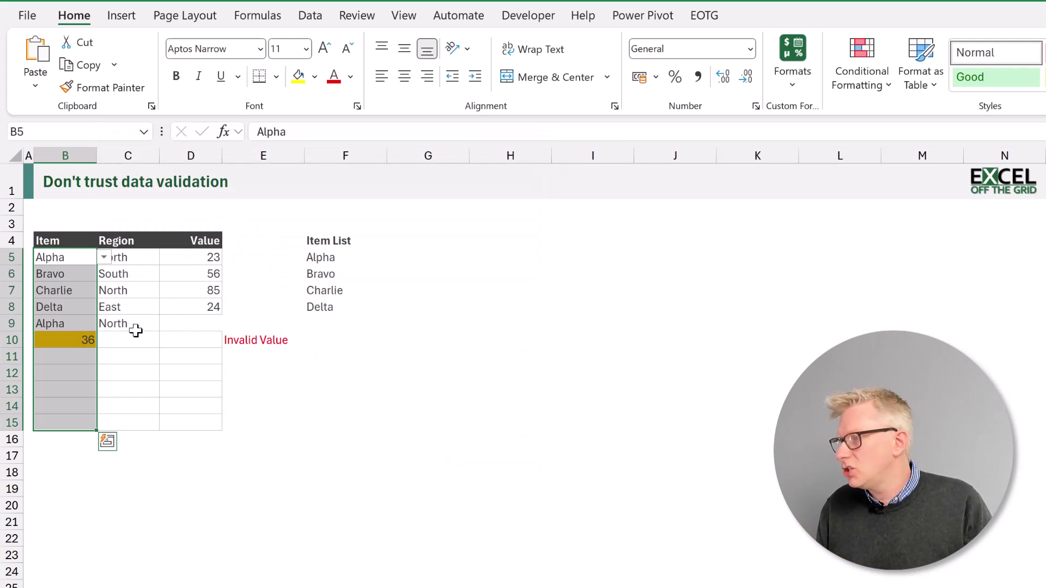
left_click(92, 340)
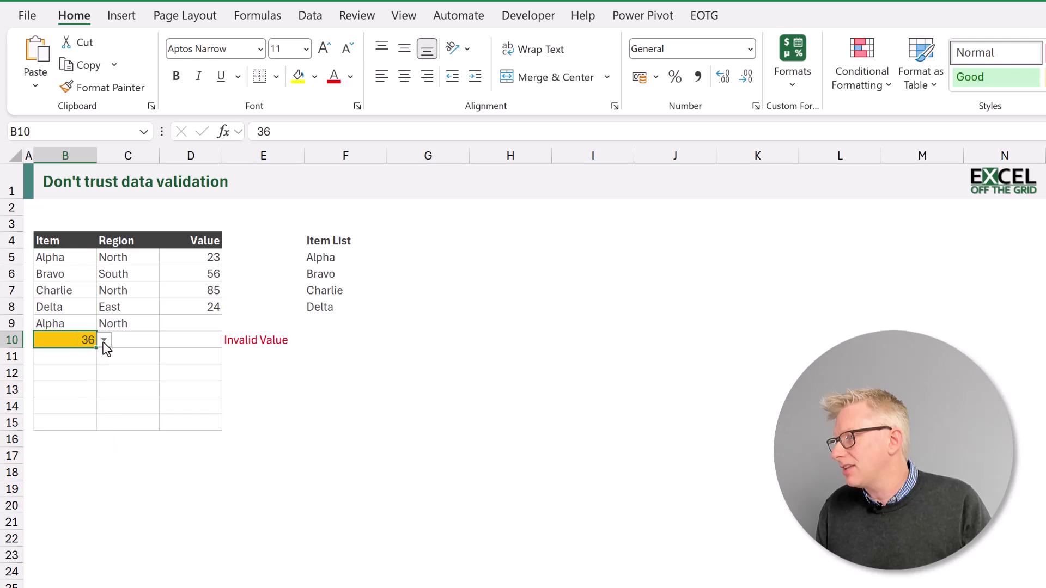
left_click(104, 343)
left_click(90, 356)
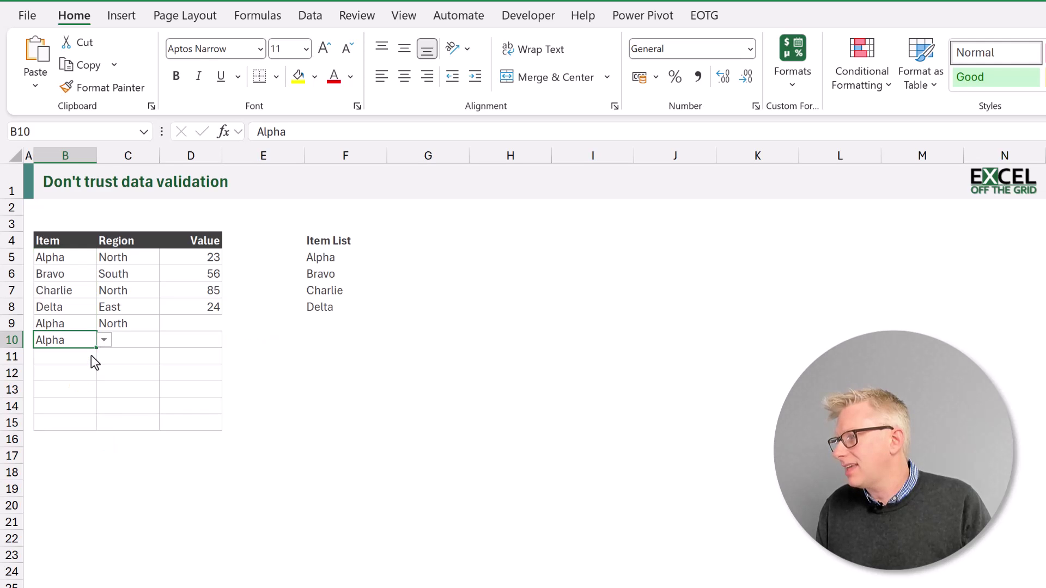
key("ctrl+z")
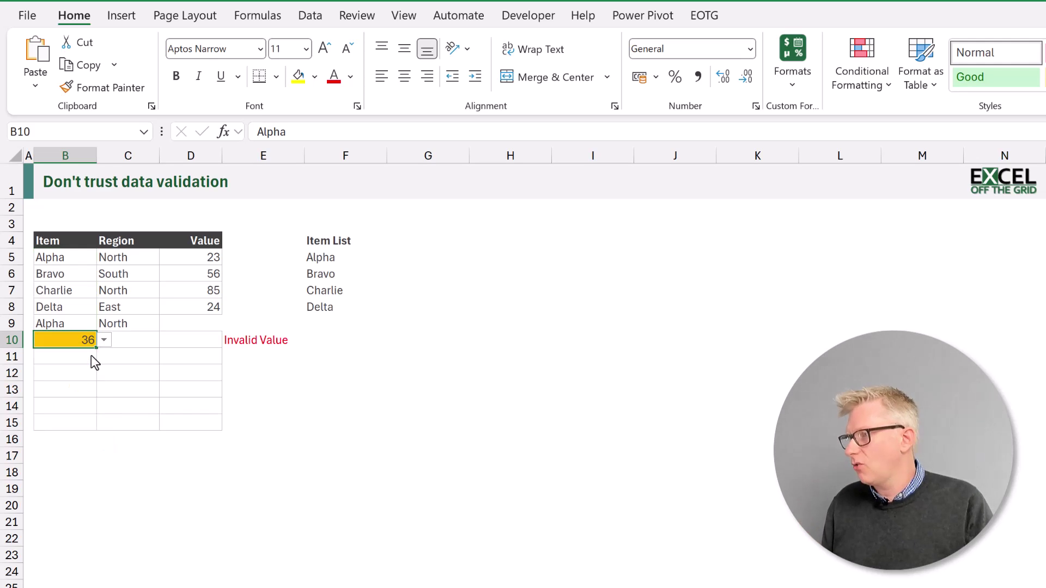